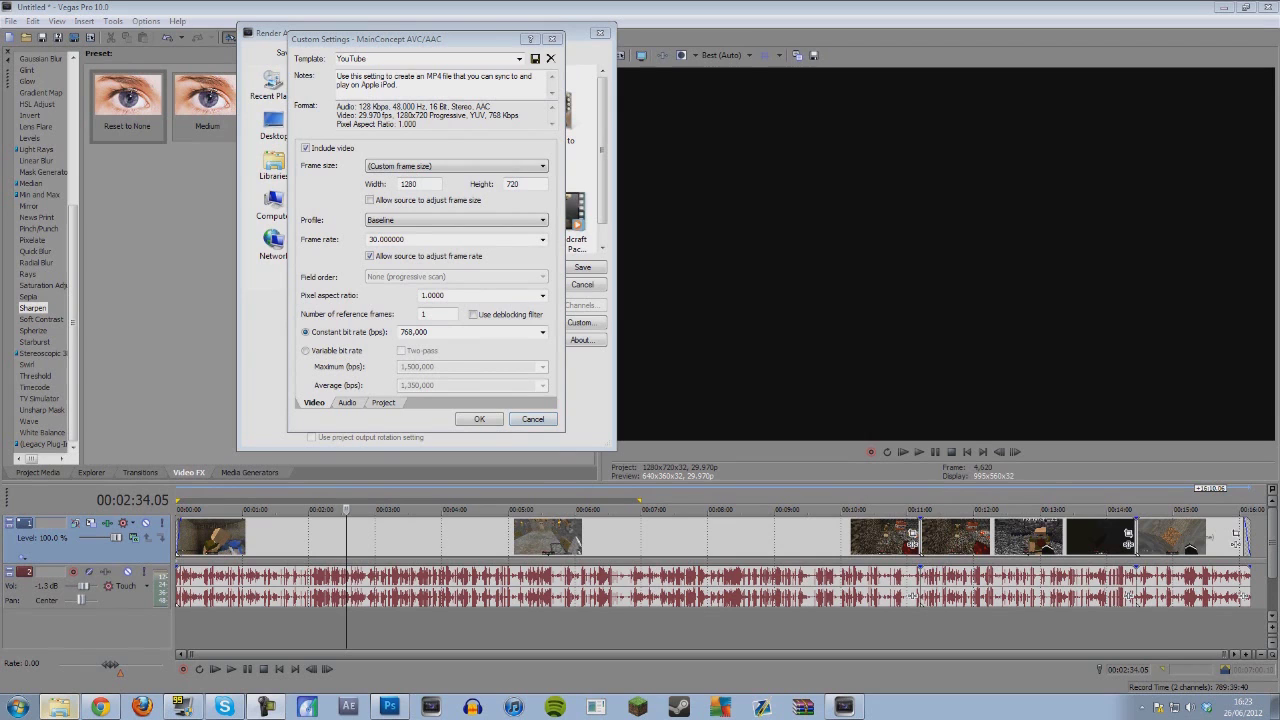
Cancel the custom render settings and the Render As dialog, and place the playhead at about 00:00:52 on the timeline
click(533, 419)
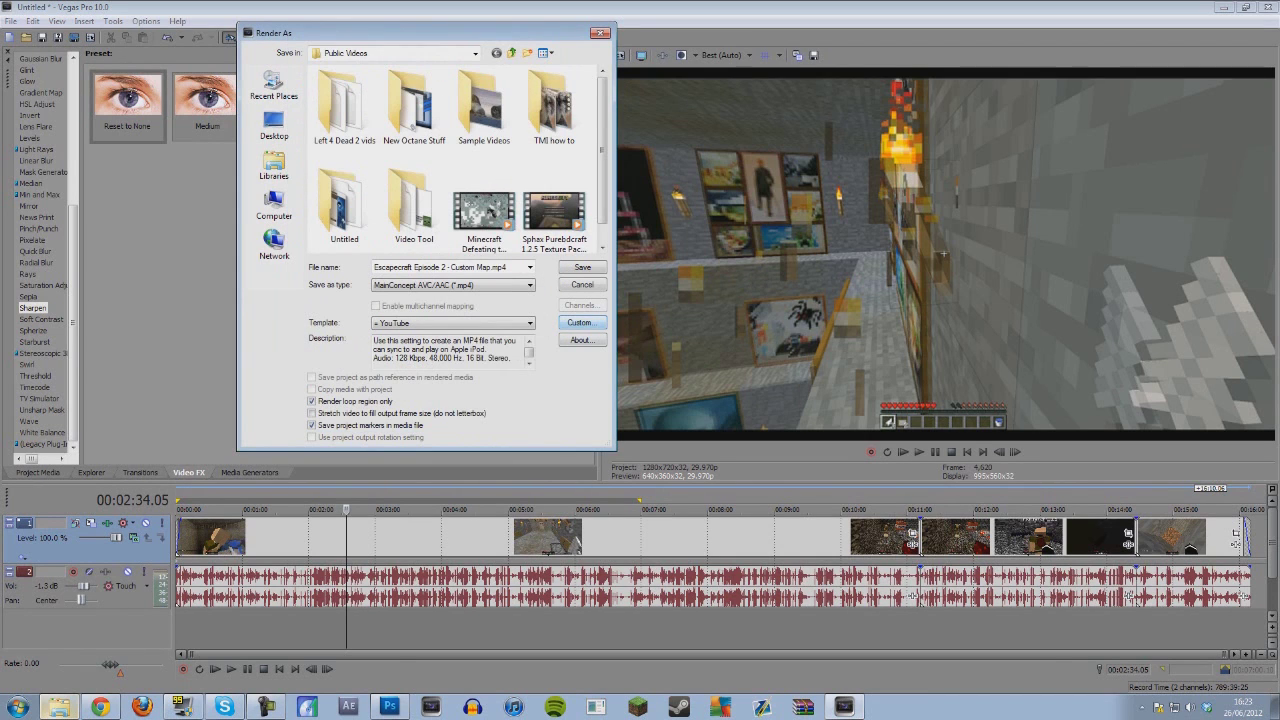
key(Escape)
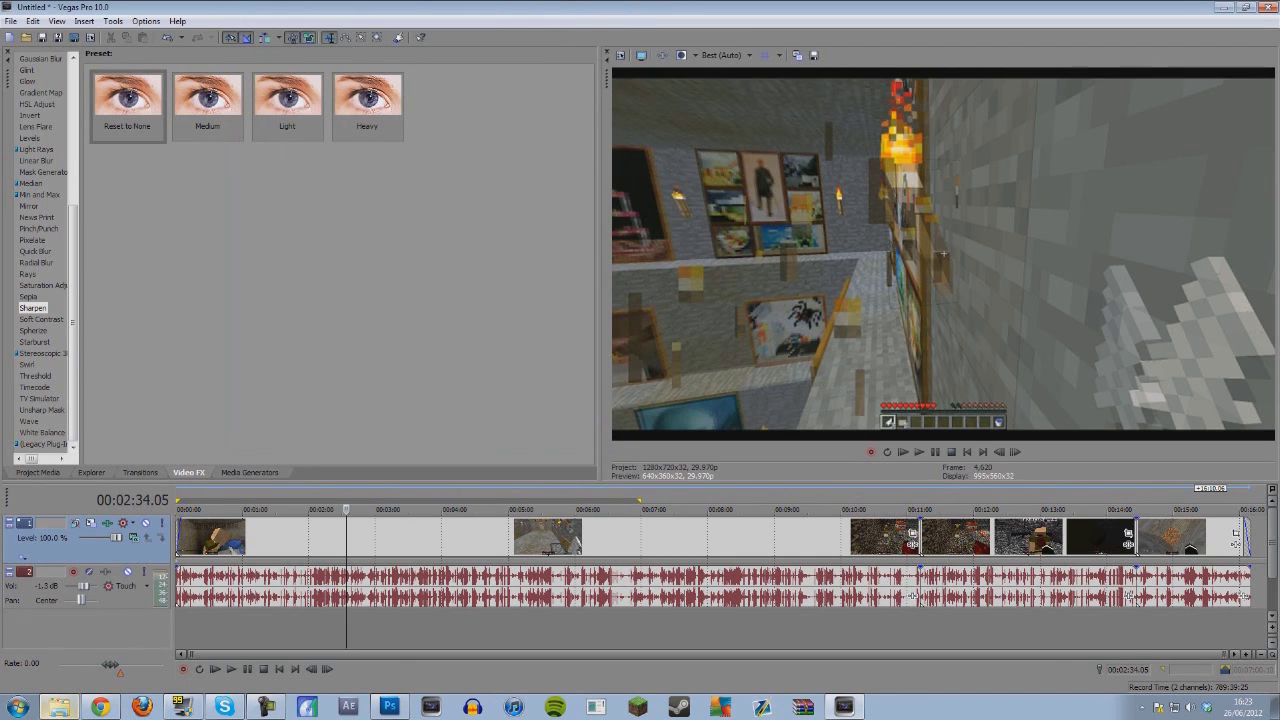
click(235, 510)
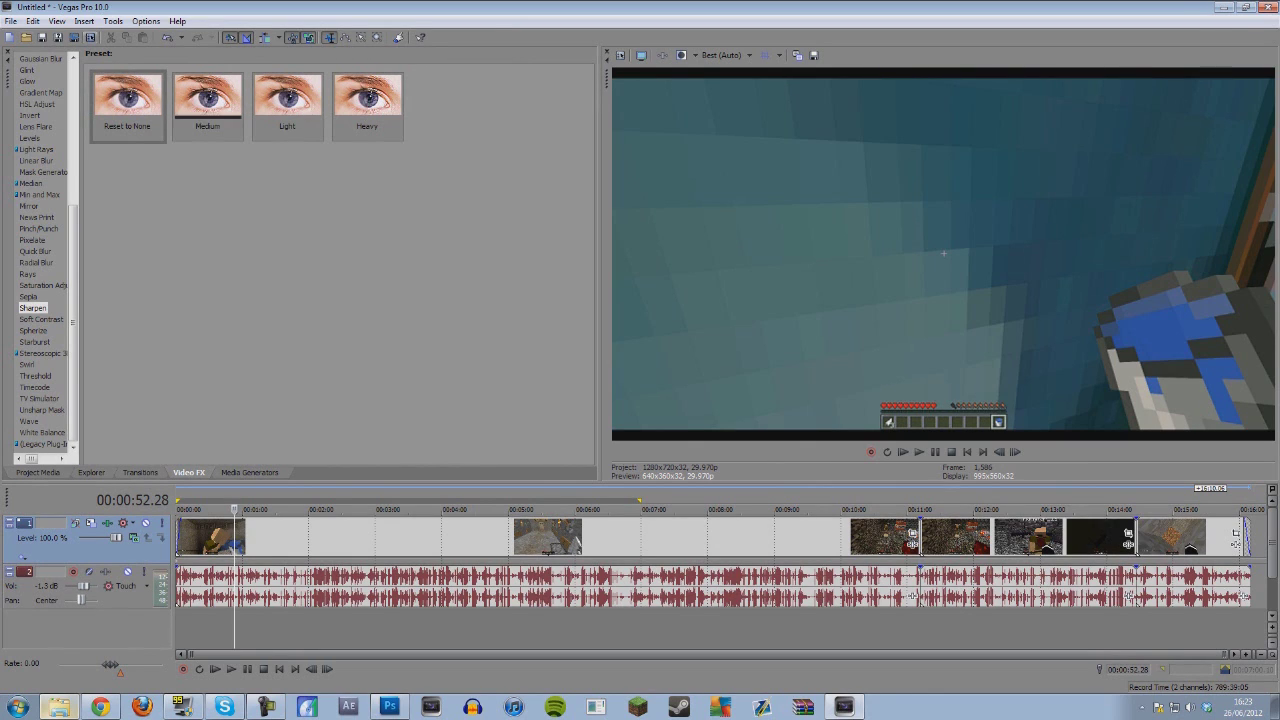
Add the Brightness and Contrast effect with the Reset to None preset to the video track
scroll(40, 250, up, 7)
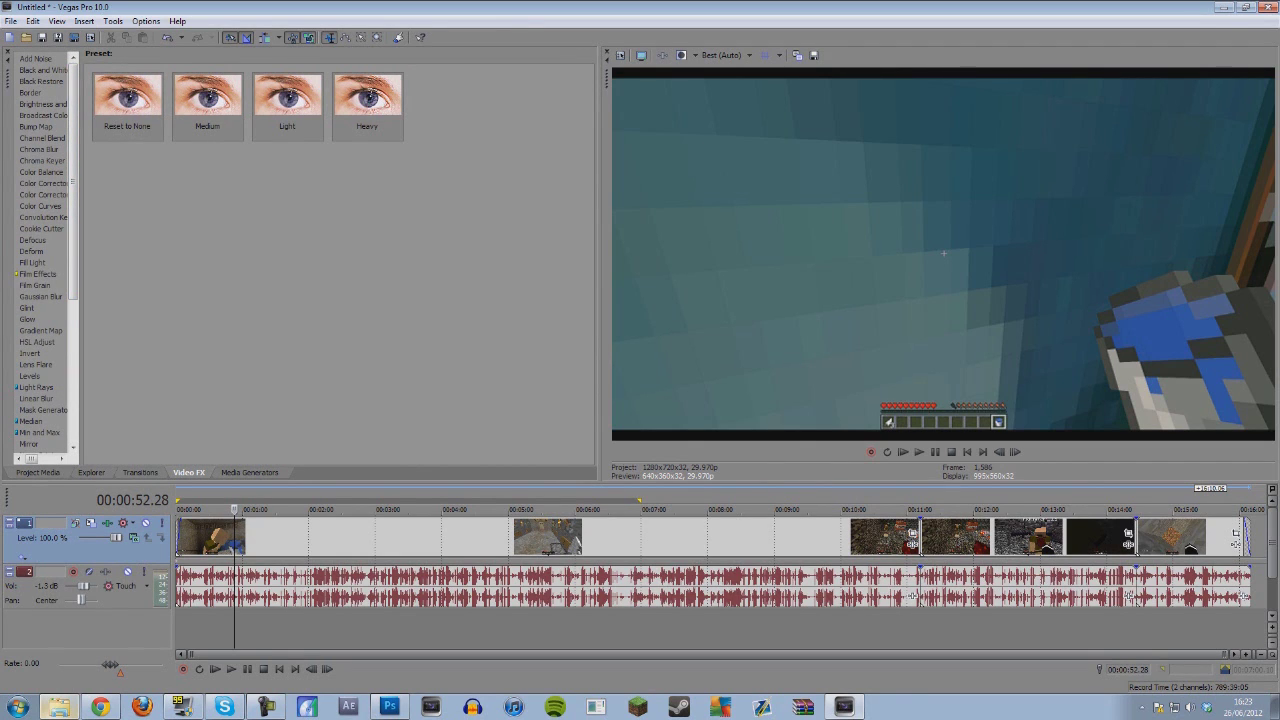
click(38, 473)
click(91, 473)
click(38, 473)
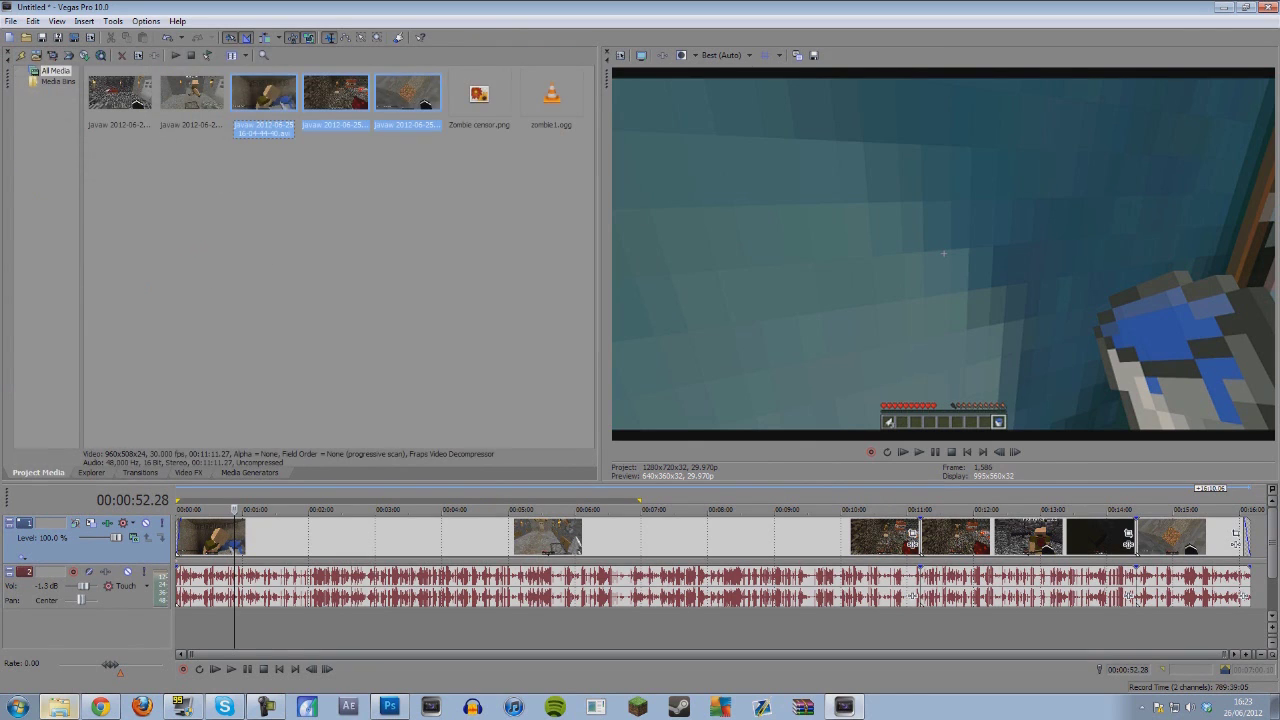
key(alt+8)
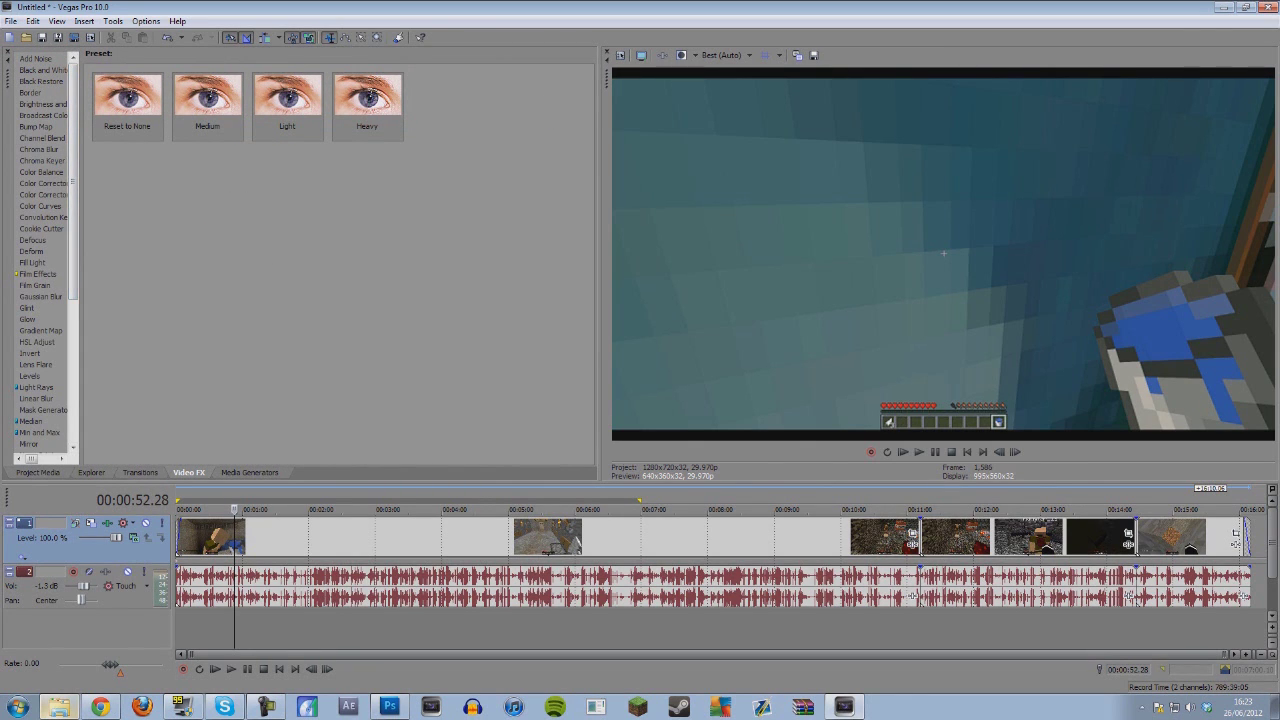
click(43, 104)
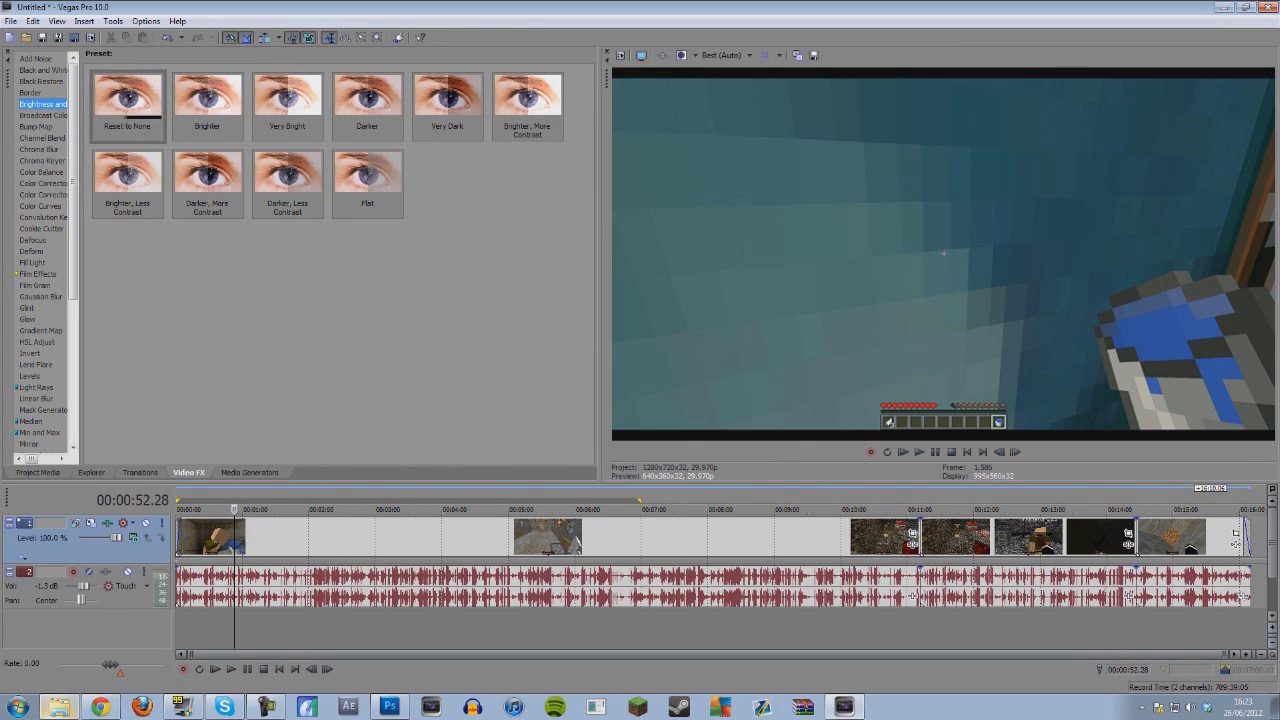
click(128, 104)
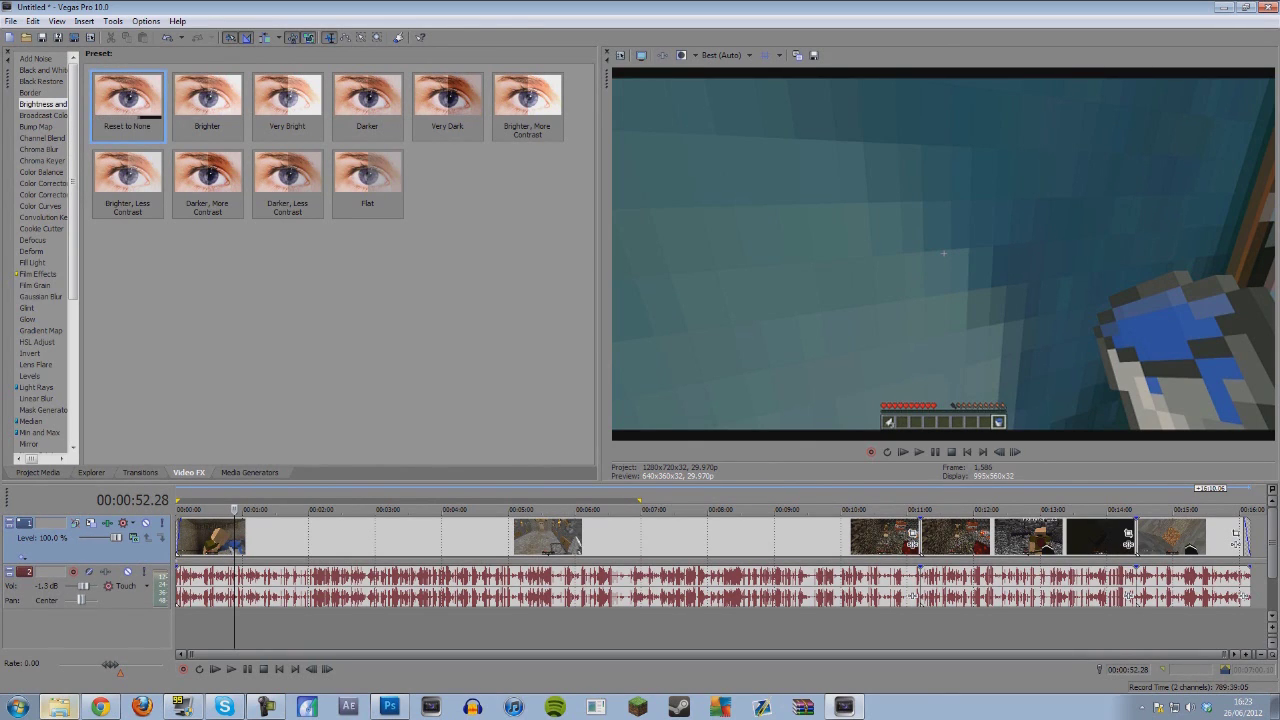
drag(128, 104, 60, 547)
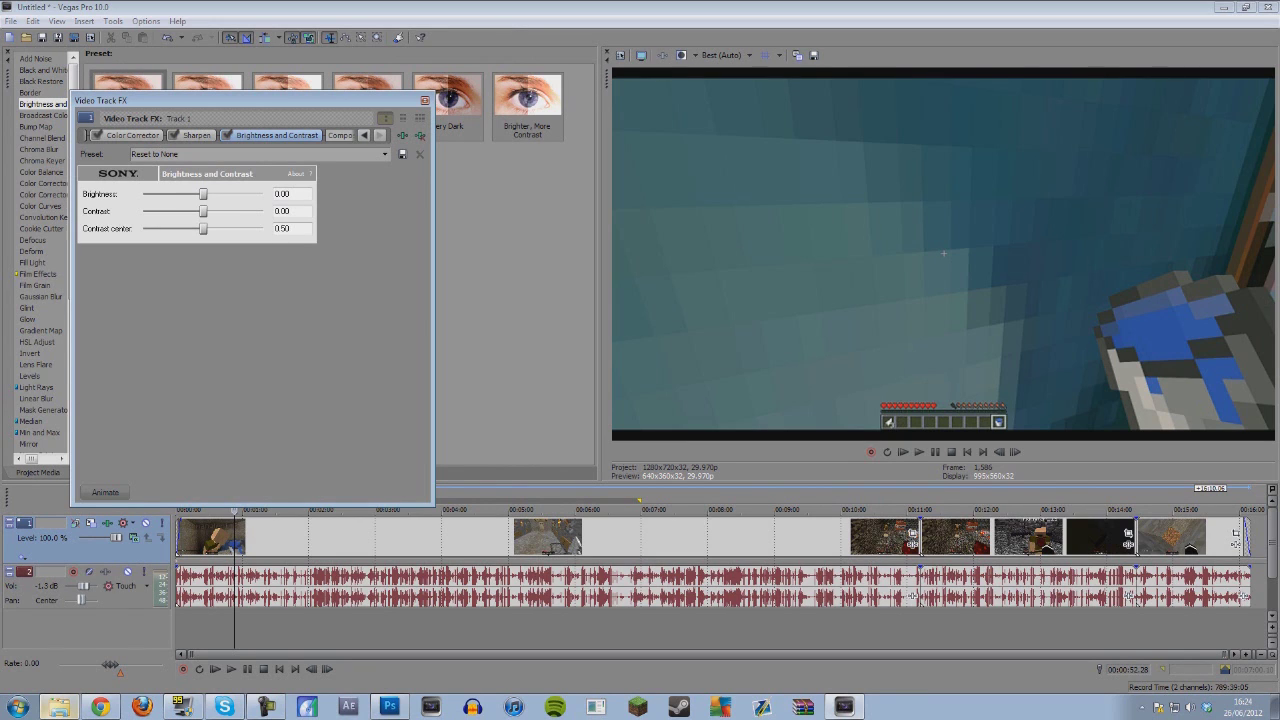
Review the Color Corrector settings in the video track's effect chain and close the track effects window
click(132, 135)
click(364, 135)
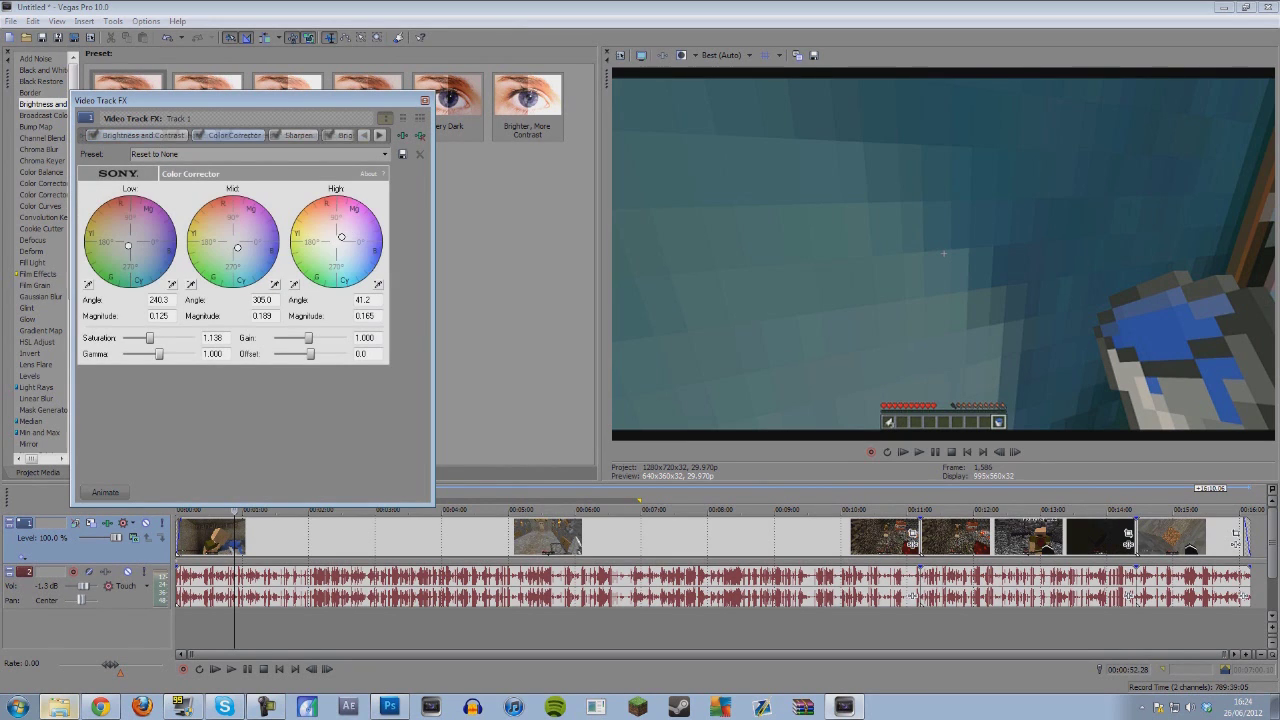
drag(270, 100, 433, 91)
click(588, 92)
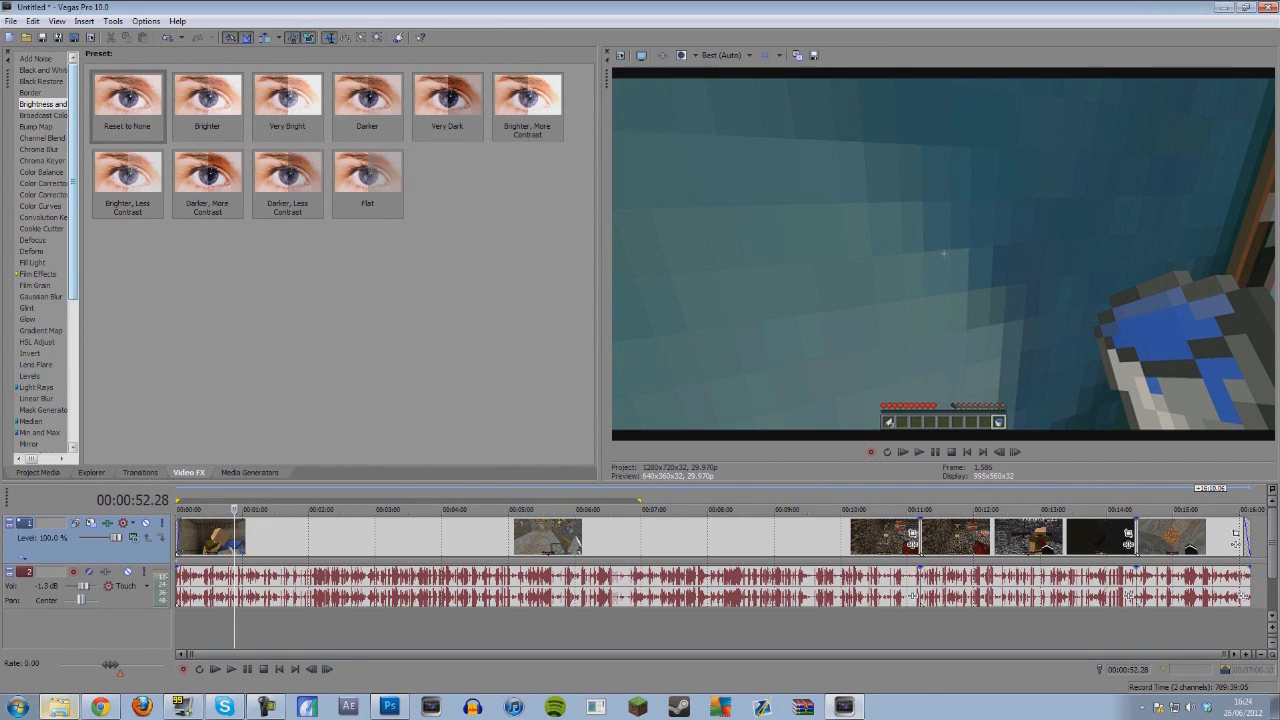
Show the presets of the Color Corrector and Sharpen effects in the video effects list
click(43, 183)
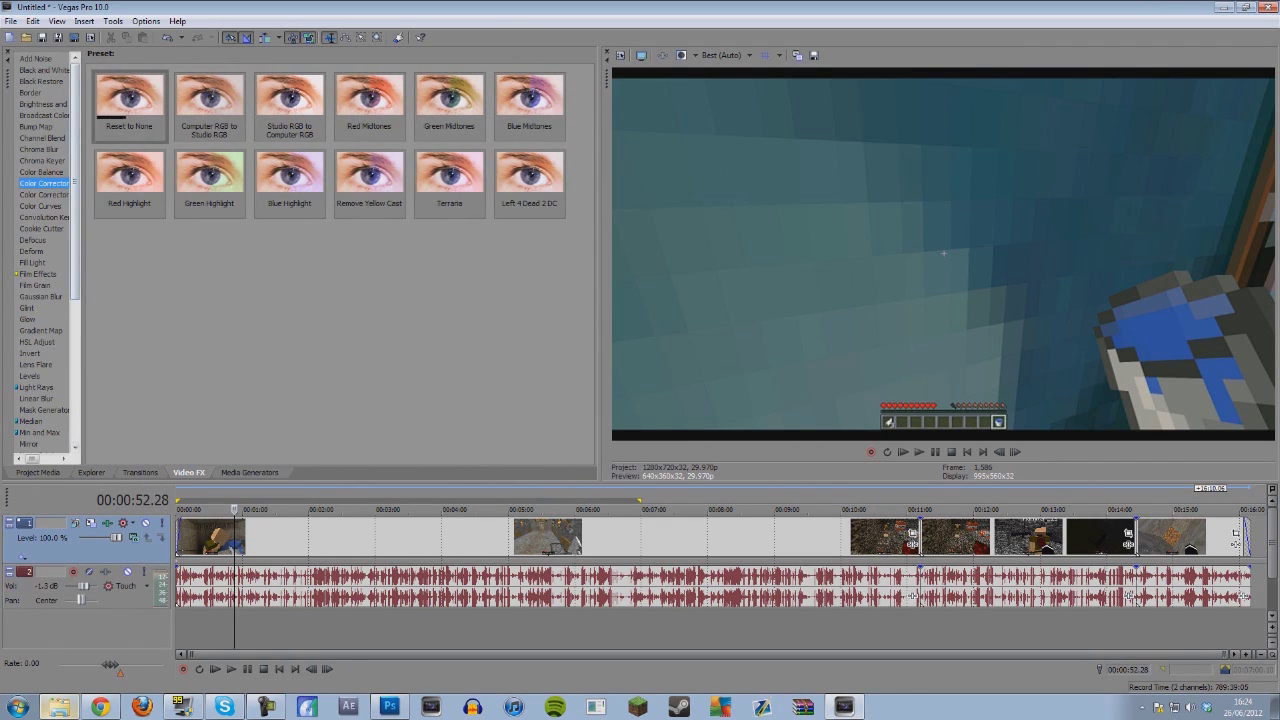
scroll(45, 250, down, 5)
scroll(45, 250, down, 1)
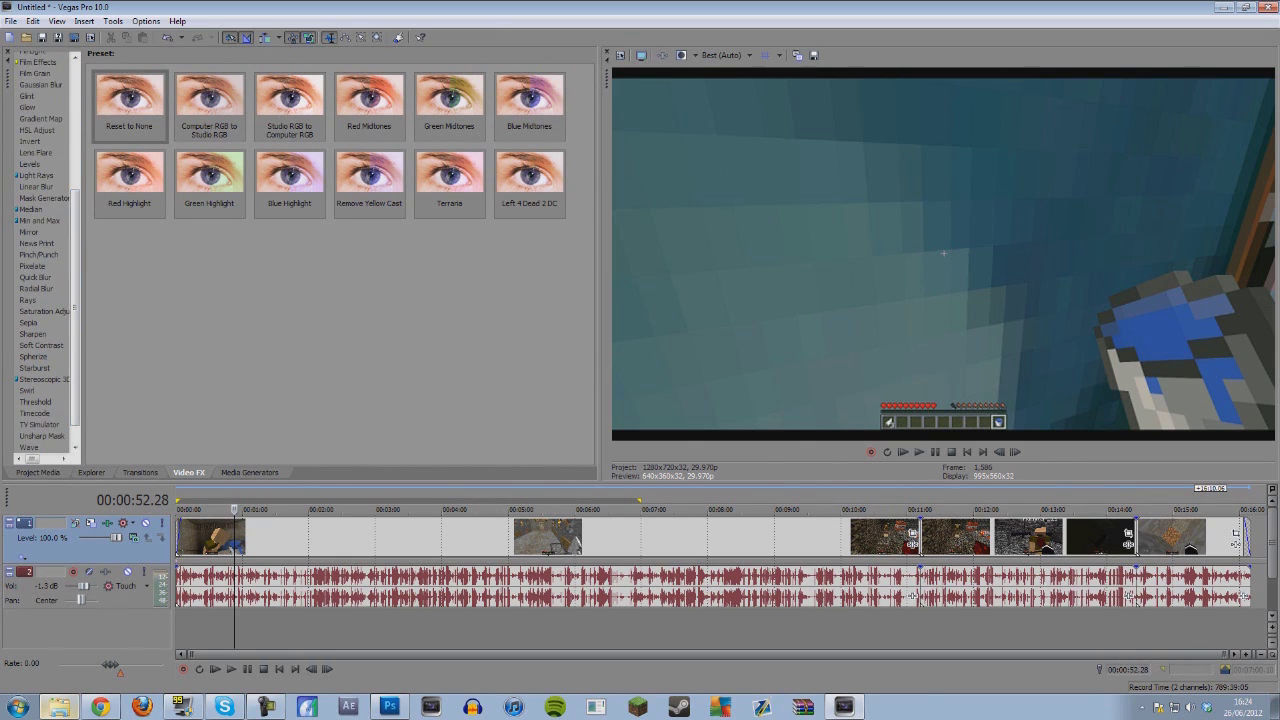
click(33, 334)
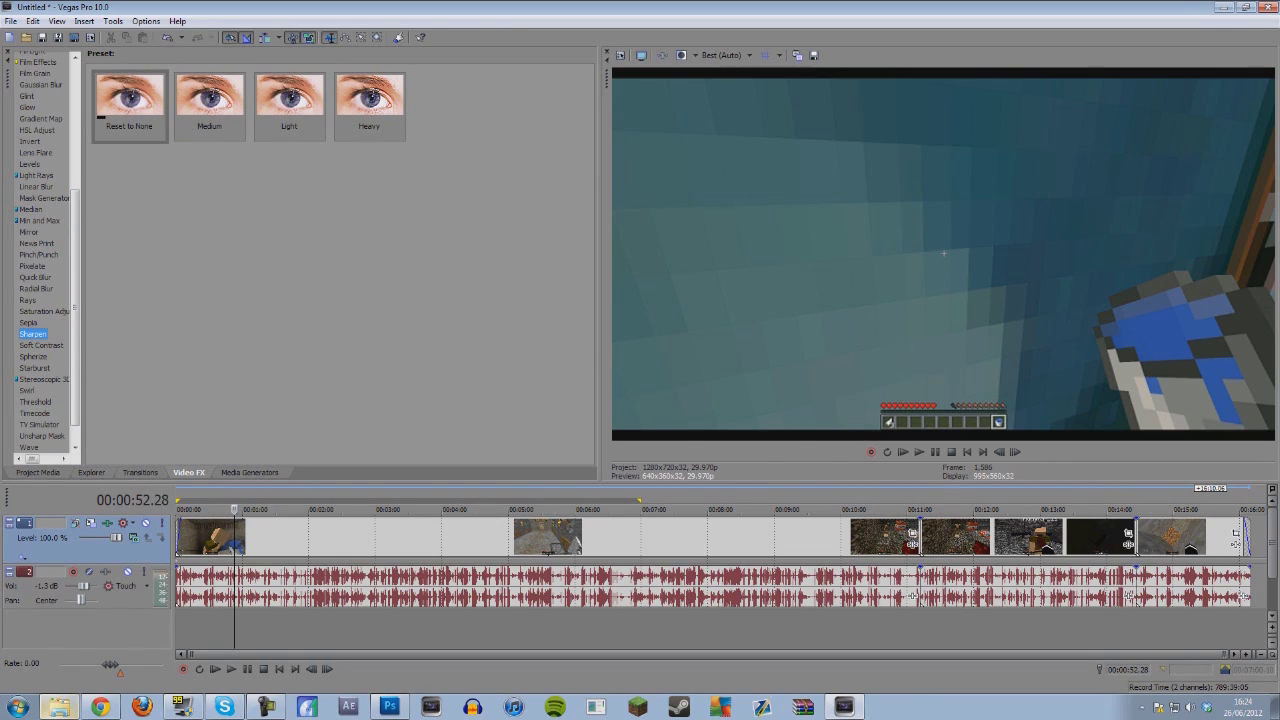
Open the video track's effect chain at its first Brightness and Contrast effect
click(120, 549)
click(107, 523)
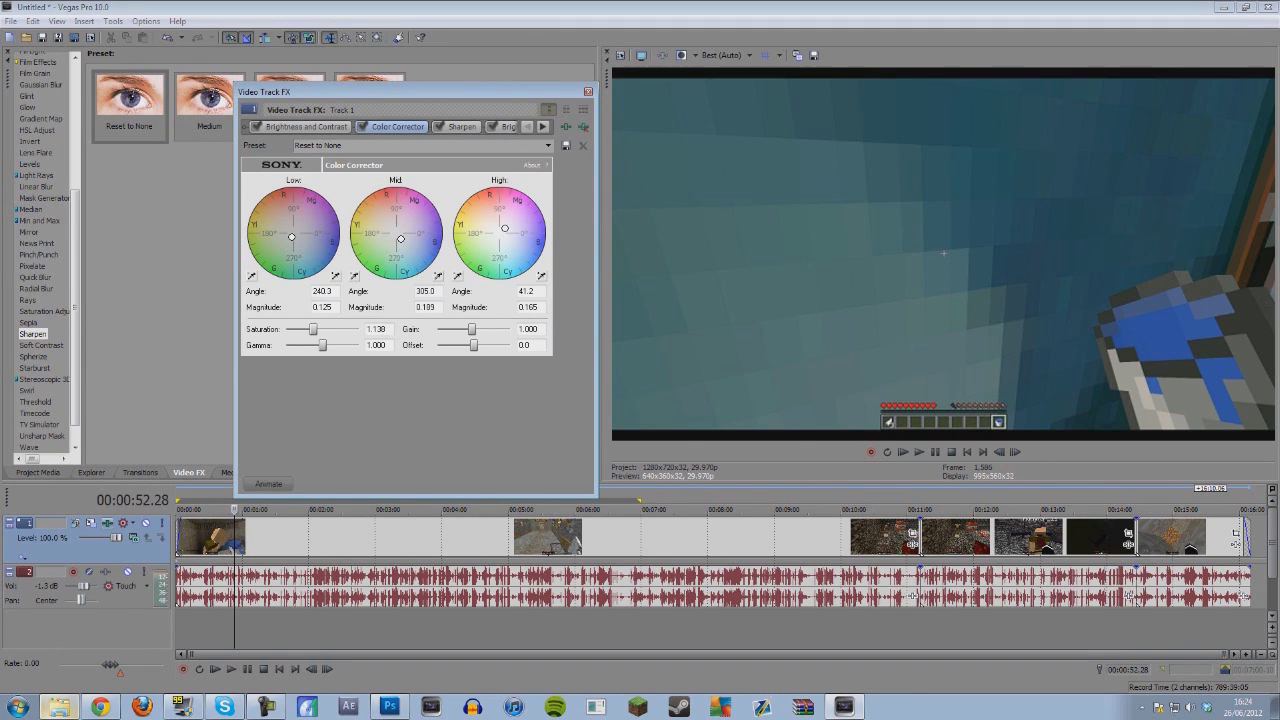
click(305, 126)
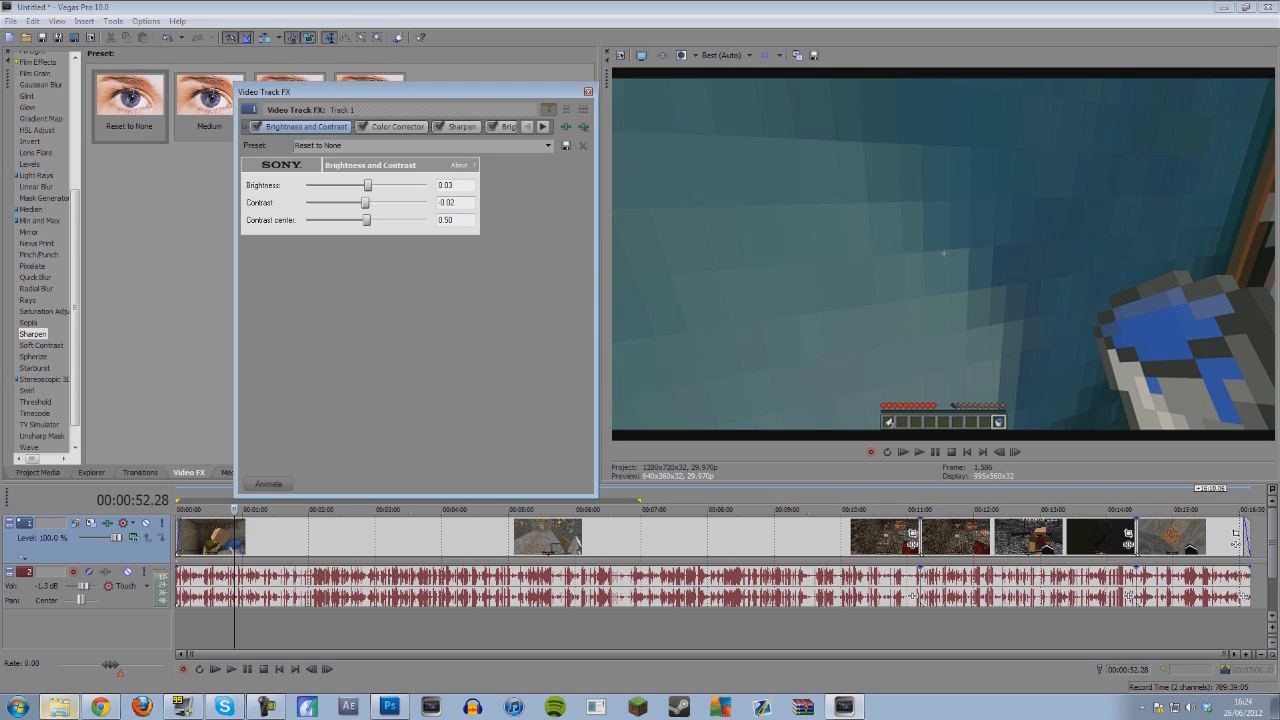
Try a brightness of 0.10 in the track's Brightness and Contrast effect, and set it back to 0.03
mouse_move(367, 185)
mouse_down()
mouse_move(424, 185)
mouse_move(372, 185)
mouse_up()
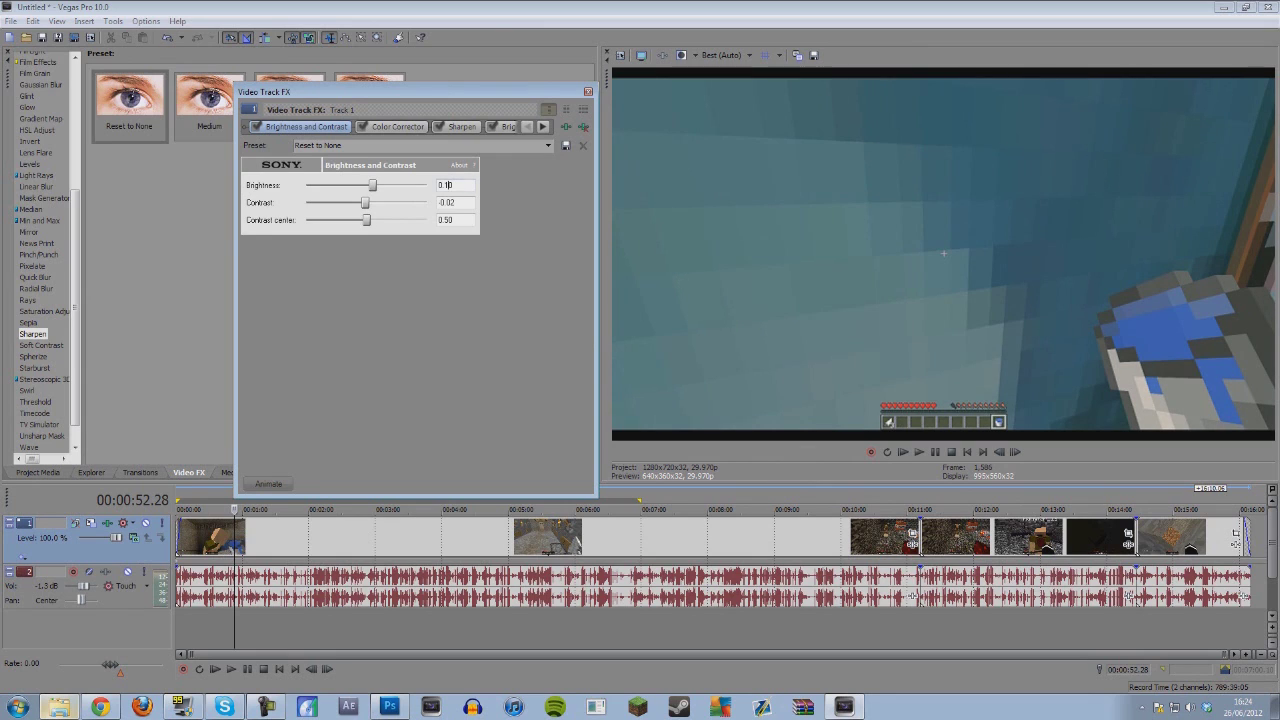
key(BackSpace)
key(BackSpace)
key(BackSpace)
text(.03)
key(Return)
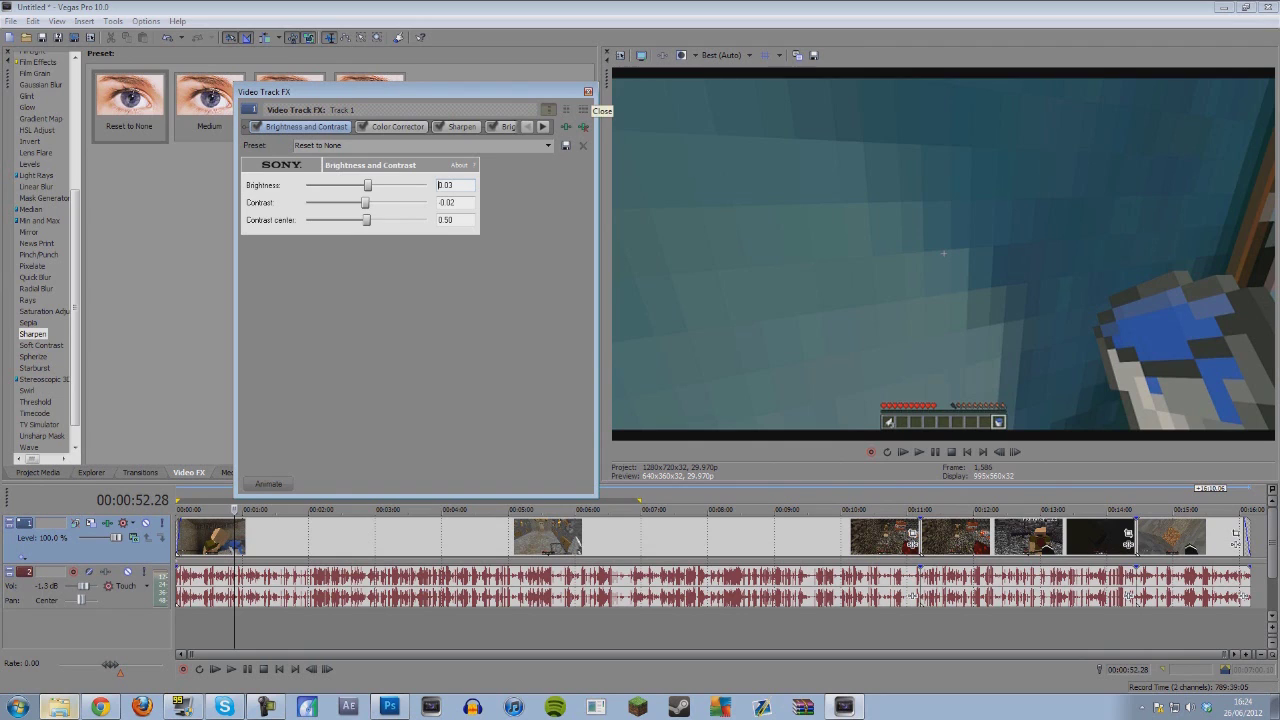
Set the saturation of the track's Color Corrector effect to about 1.333
click(397, 127)
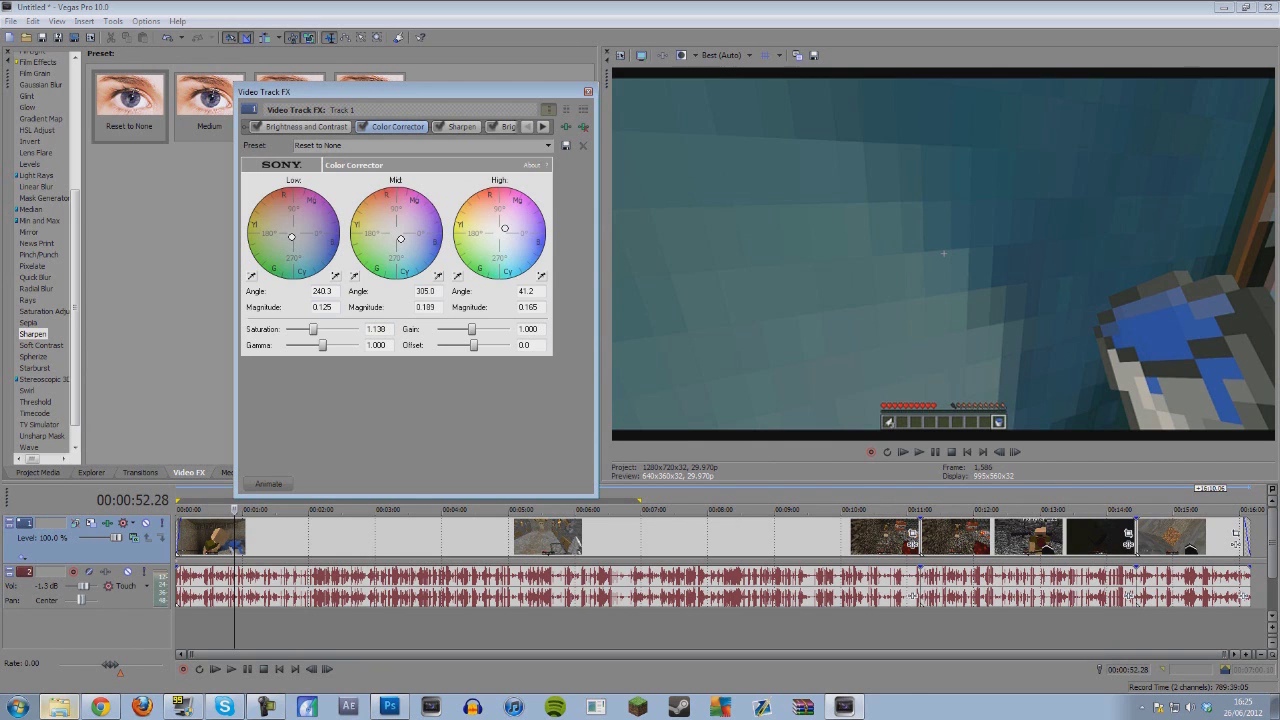
mouse_move(313, 329)
mouse_down()
mouse_move(359, 329)
mouse_move(287, 329)
mouse_move(329, 329)
mouse_move(314, 329)
mouse_up()
drag(314, 329, 318, 329)
Move the playhead to about 00:01:15 and play back short passages to check the color correction
click(259, 540)
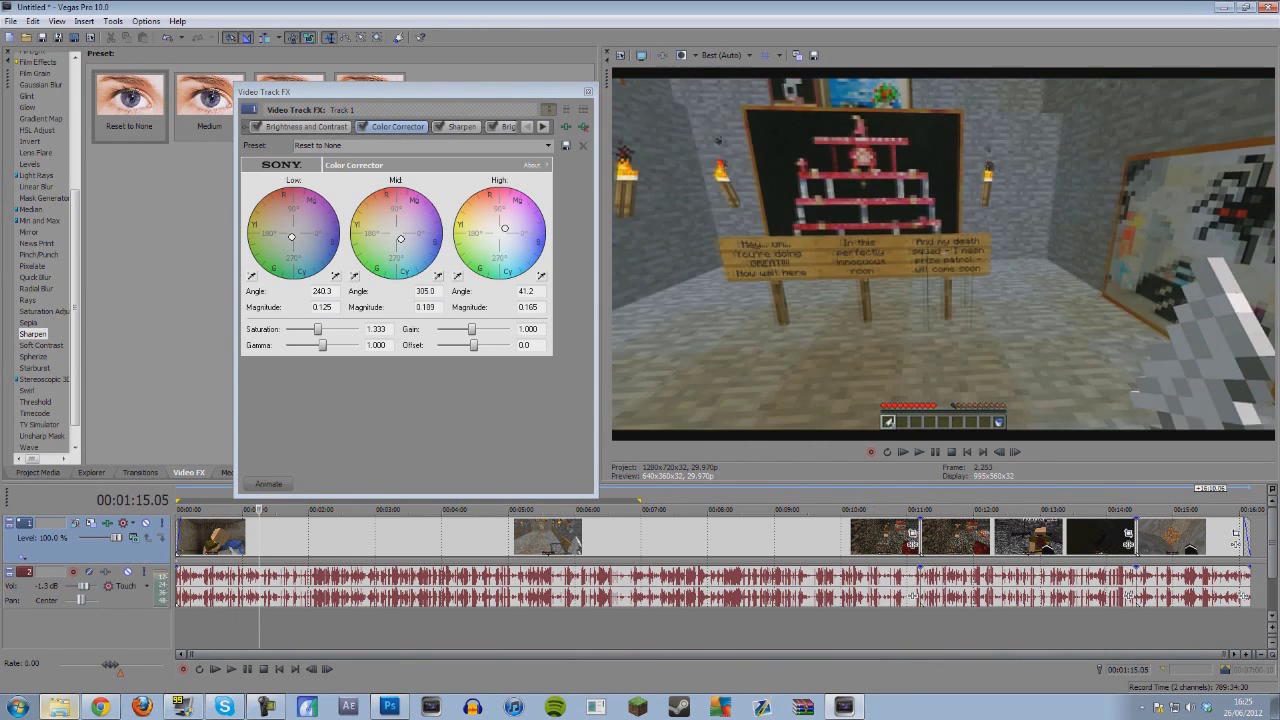
key(space)
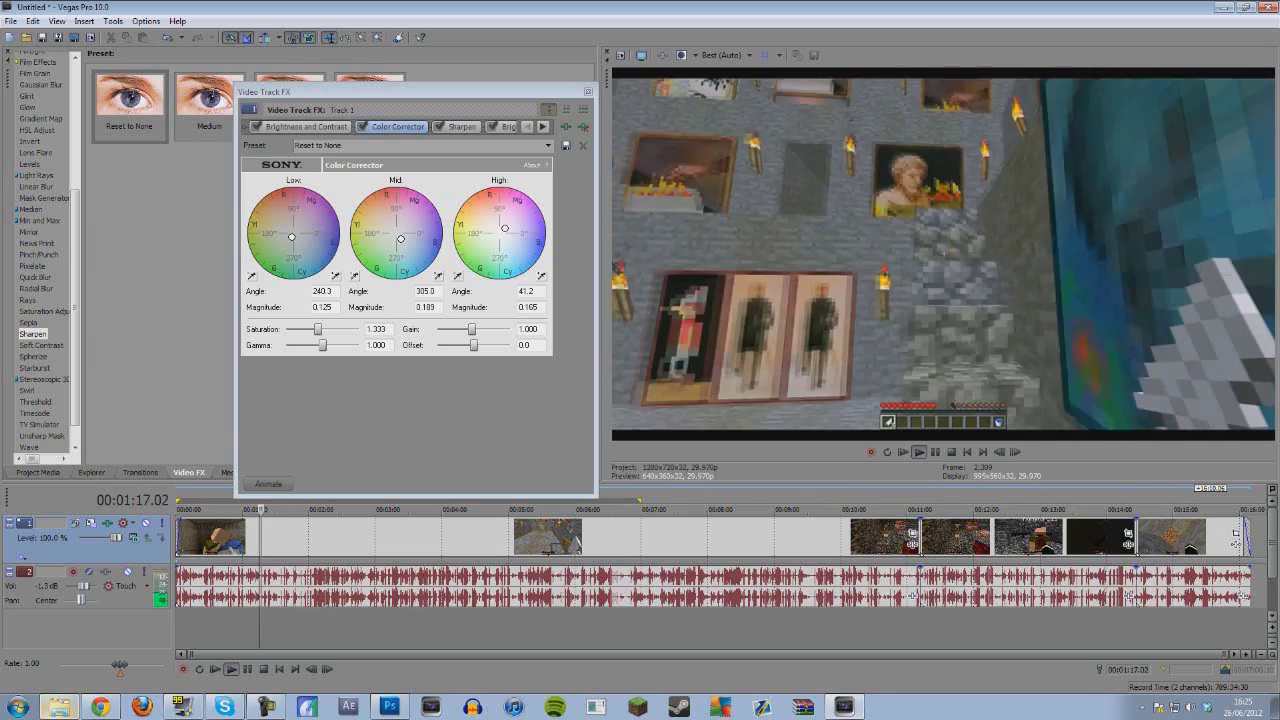
key(space)
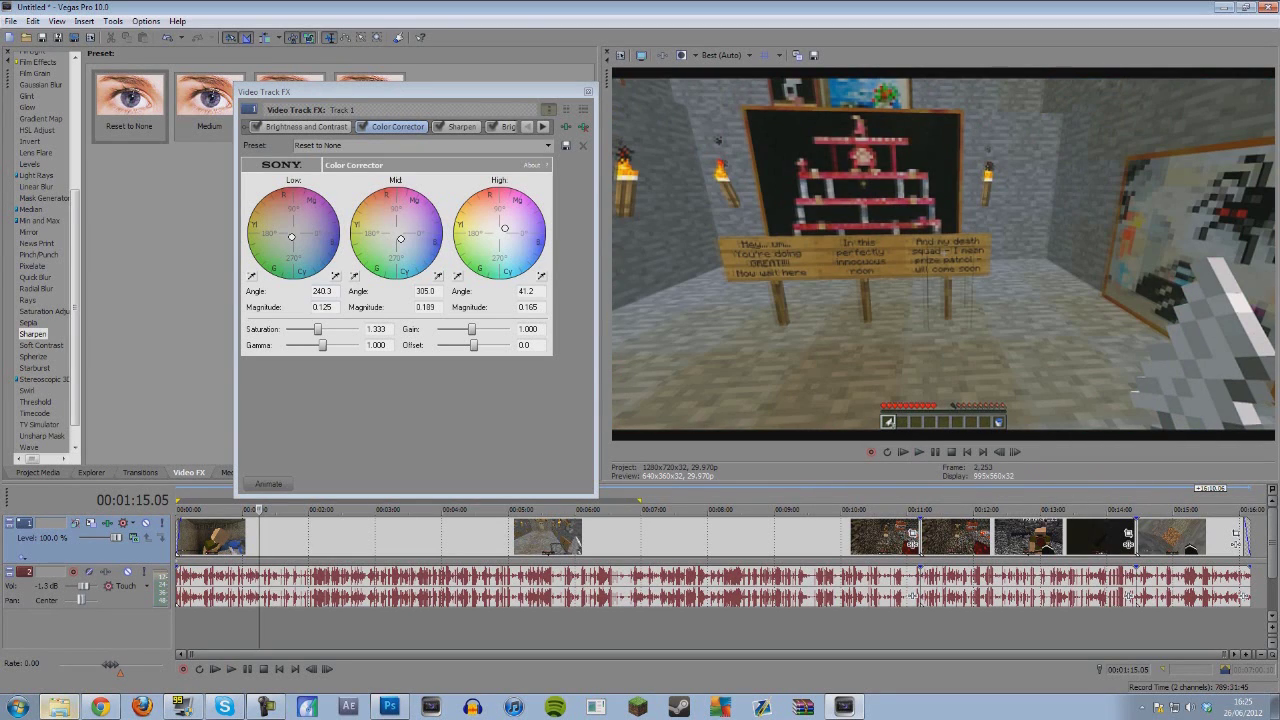
key(space)
key(space)
Set the amount of the track's Sharpen effect to about 0.041 and check it against the footage
click(461, 127)
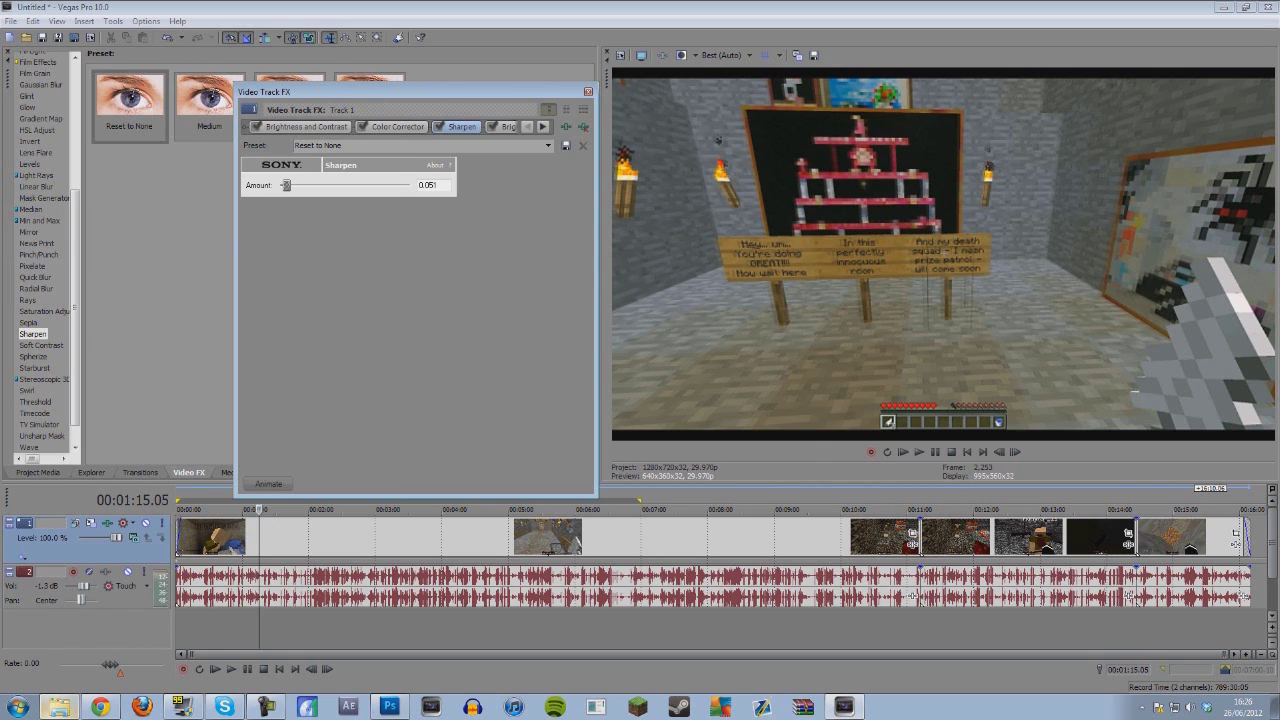
mouse_move(286, 185)
mouse_down()
mouse_move(409, 185)
mouse_move(285, 185)
mouse_up()
key(space)
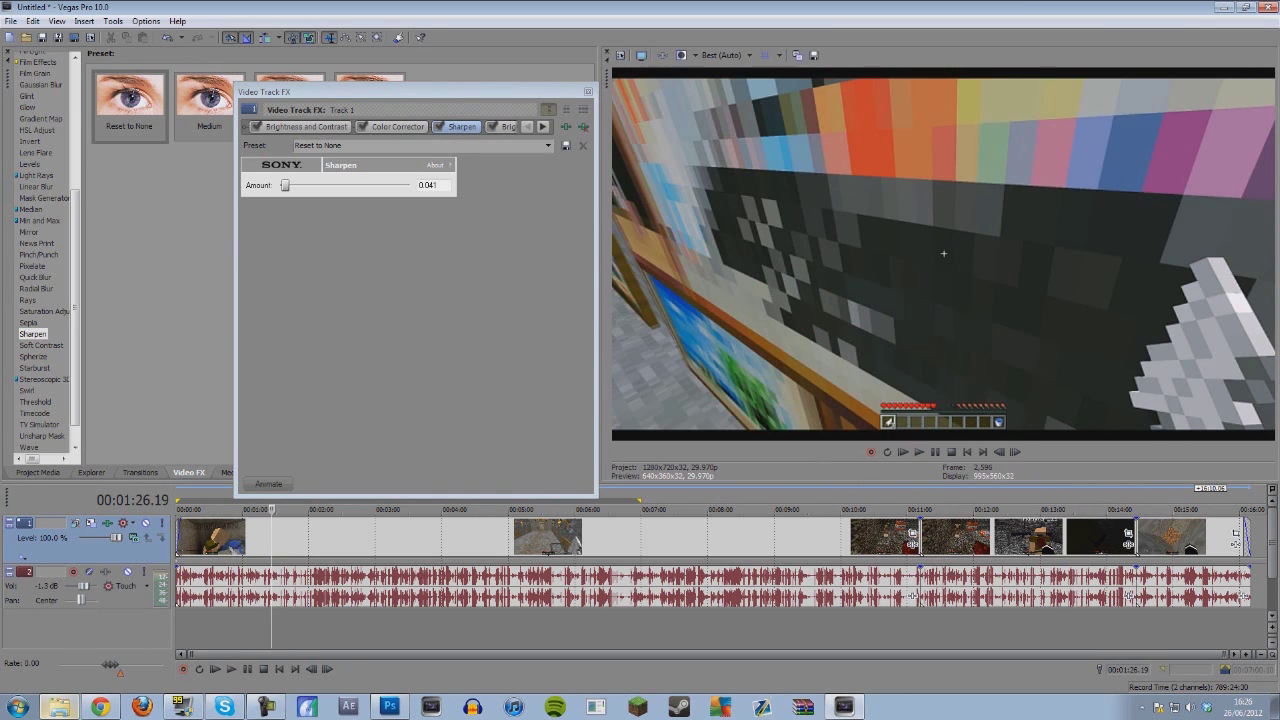
mouse_move(285, 185)
mouse_down()
mouse_move(410, 185)
mouse_move(284, 185)
mouse_up()
Remove the duplicate Brightness and Contrast effect from the track's chain, close the effects window and briefly play back the footage
click(493, 126)
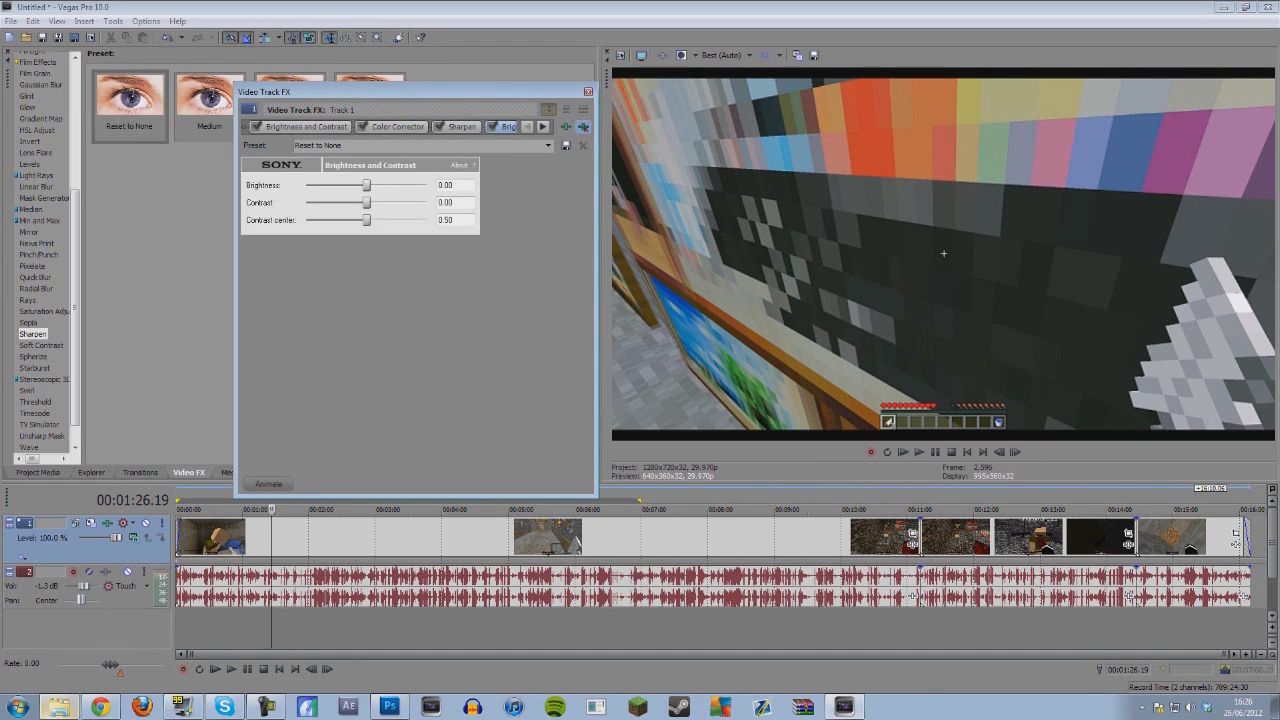
click(583, 127)
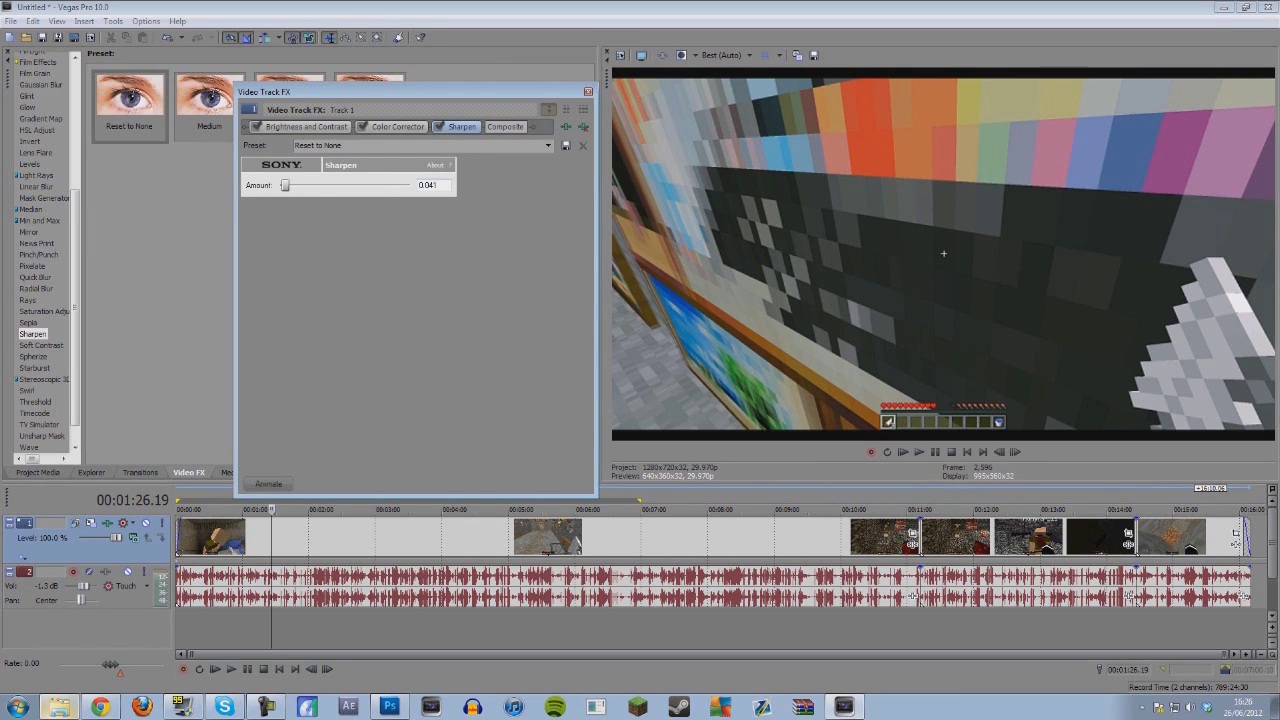
click(588, 92)
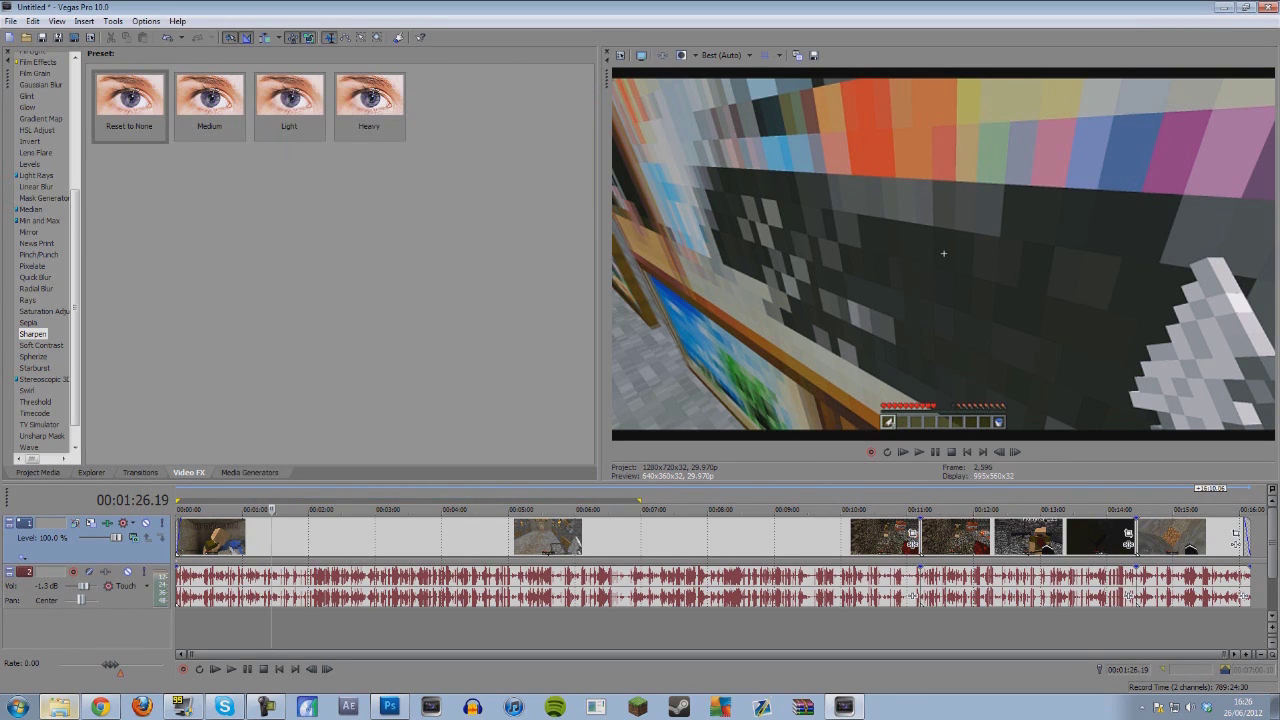
key(space)
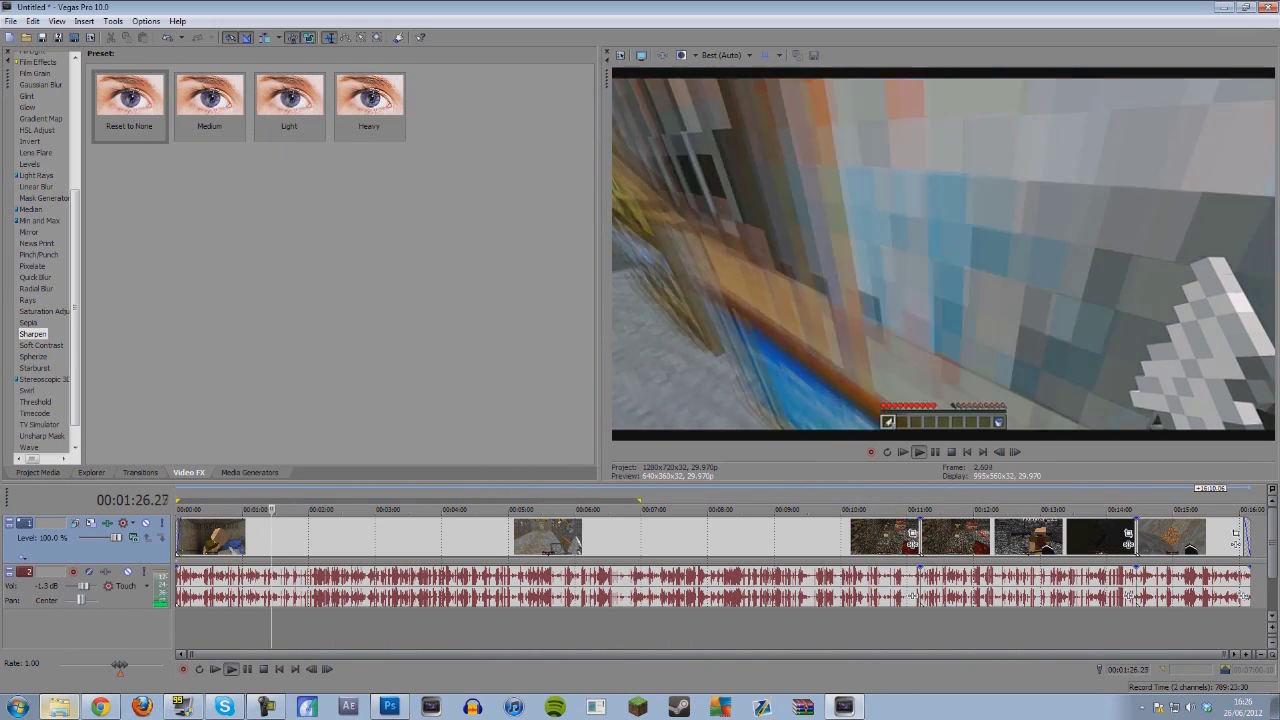
key(space)
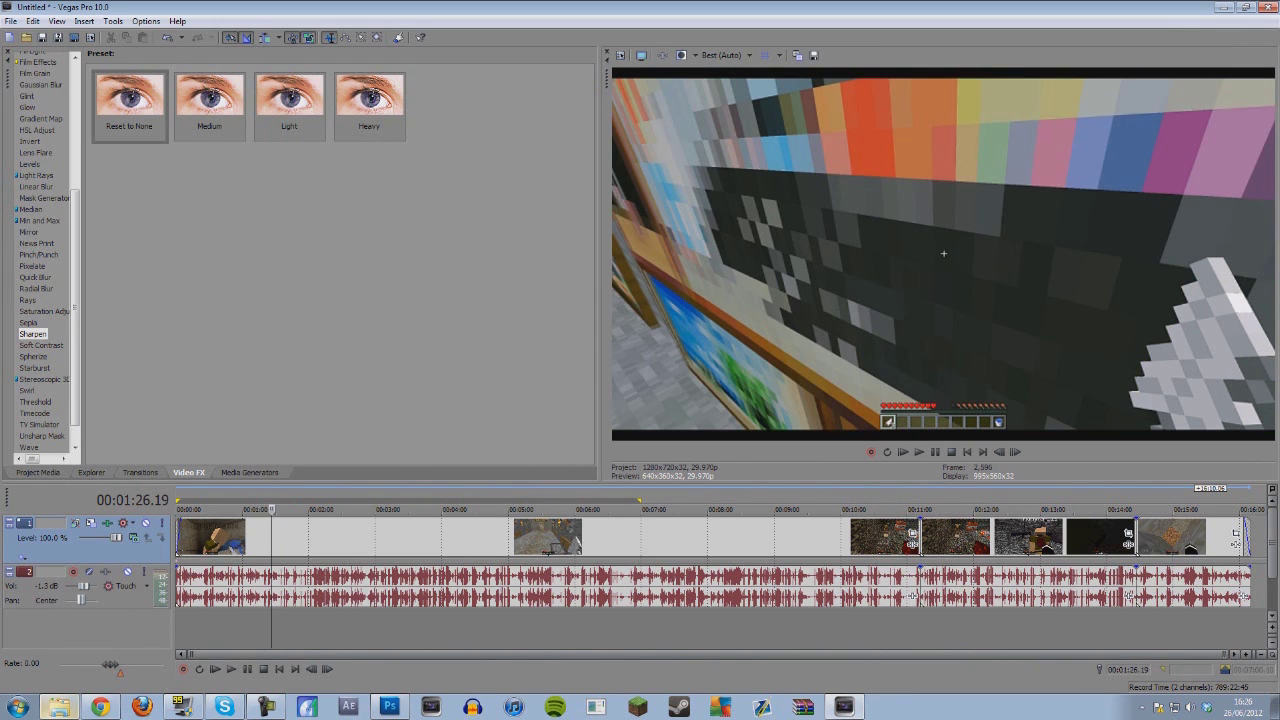
Open the Render As dialog for the project
click(11, 21)
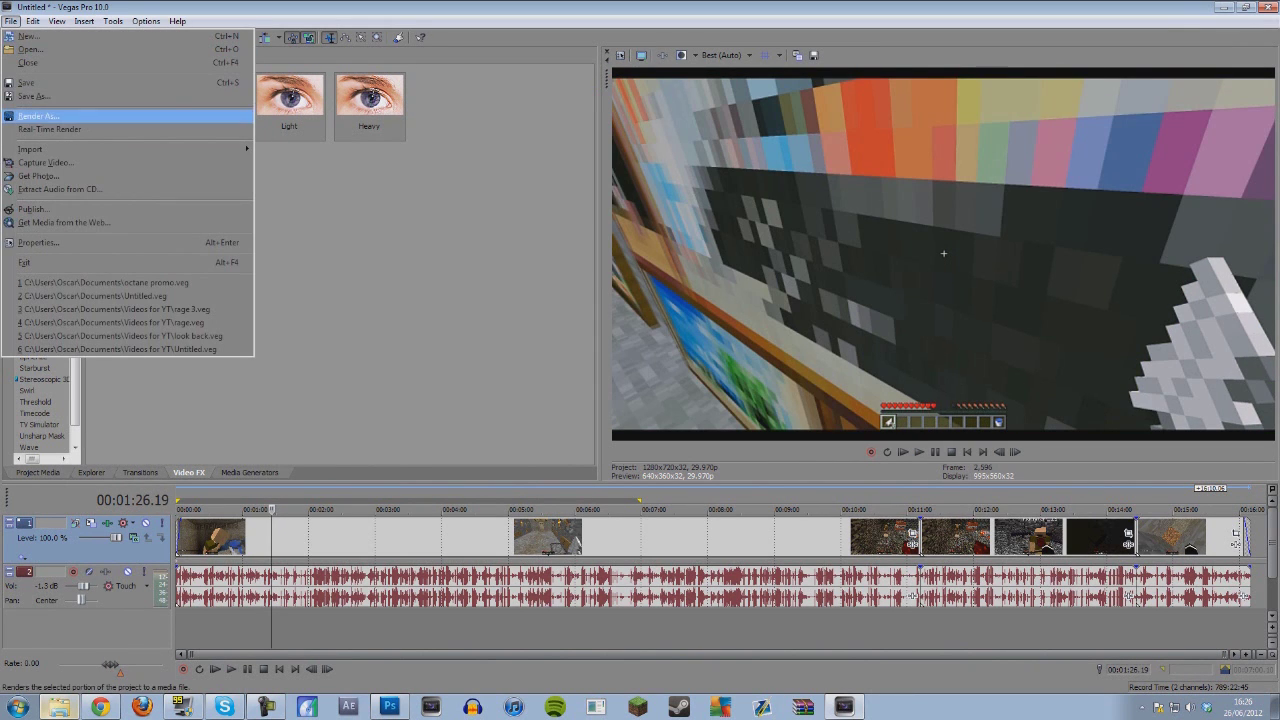
key(Down)
key(Down)
key(Down)
key(Down)
key(Down)
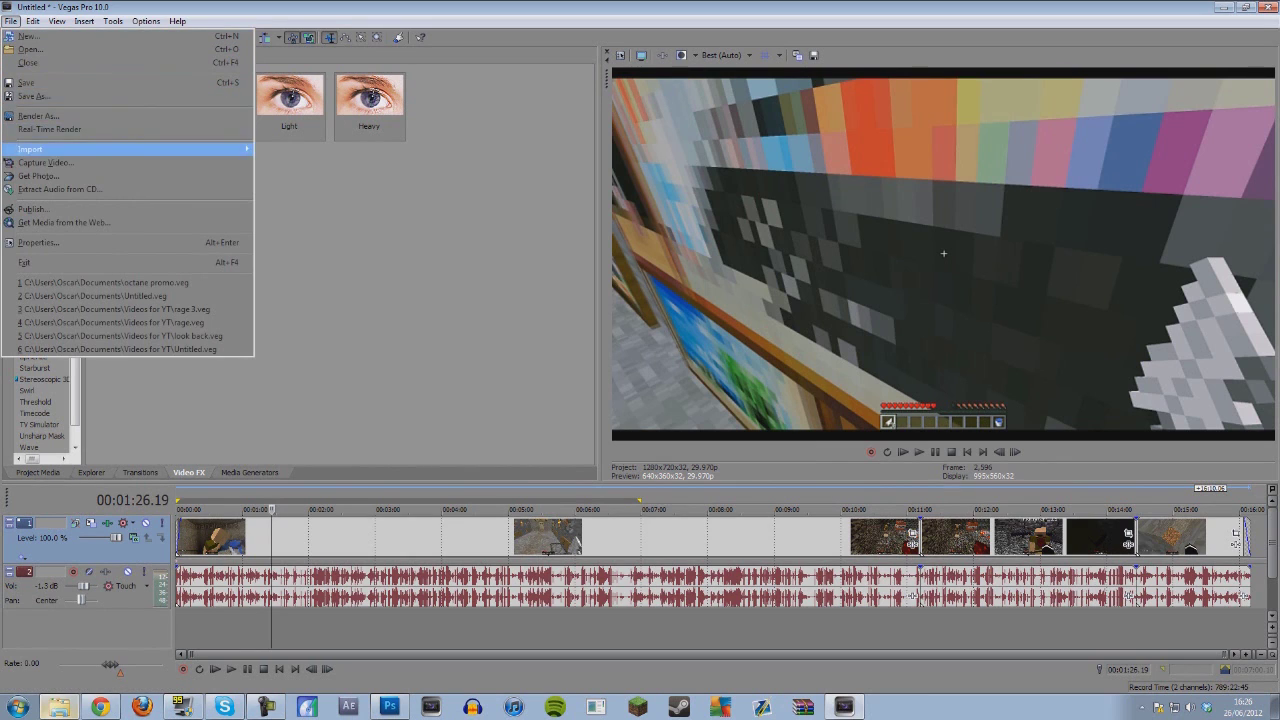
key(Up)
key(Up)
key(Return)
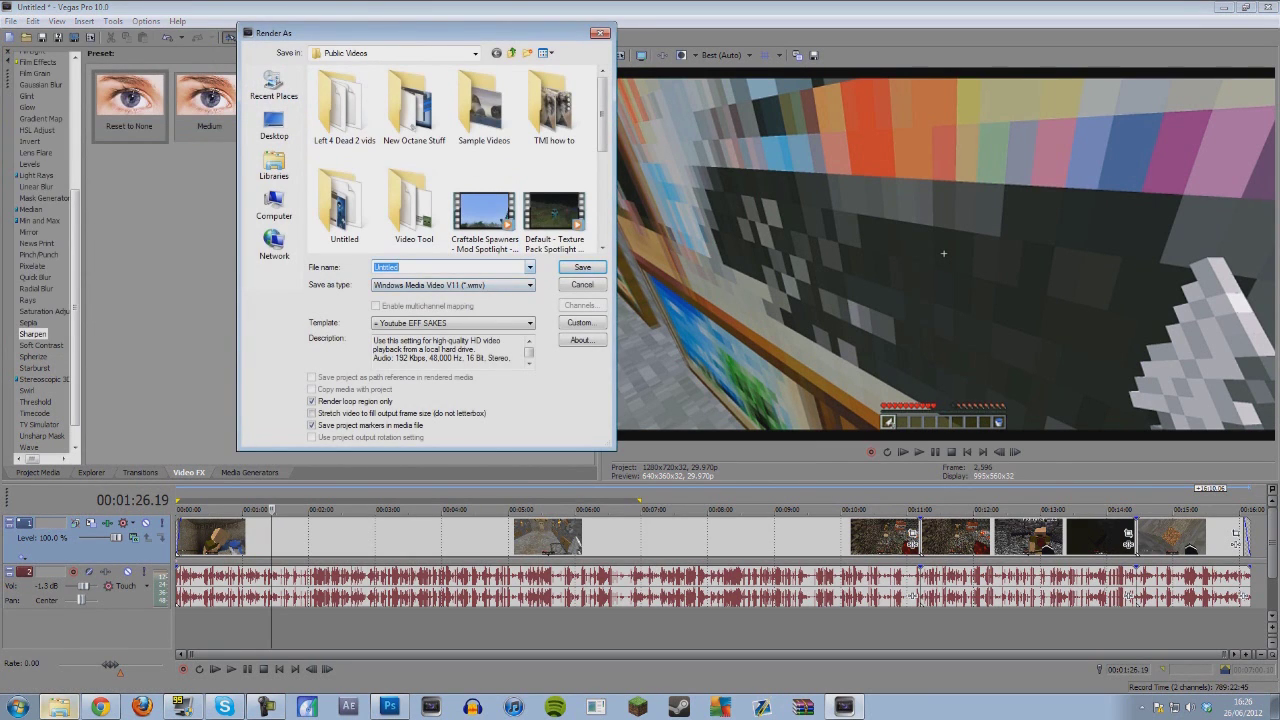
Browse the available render formats and set the output type to MainConcept AVC/AAC (*.mp4)
click(456, 285)
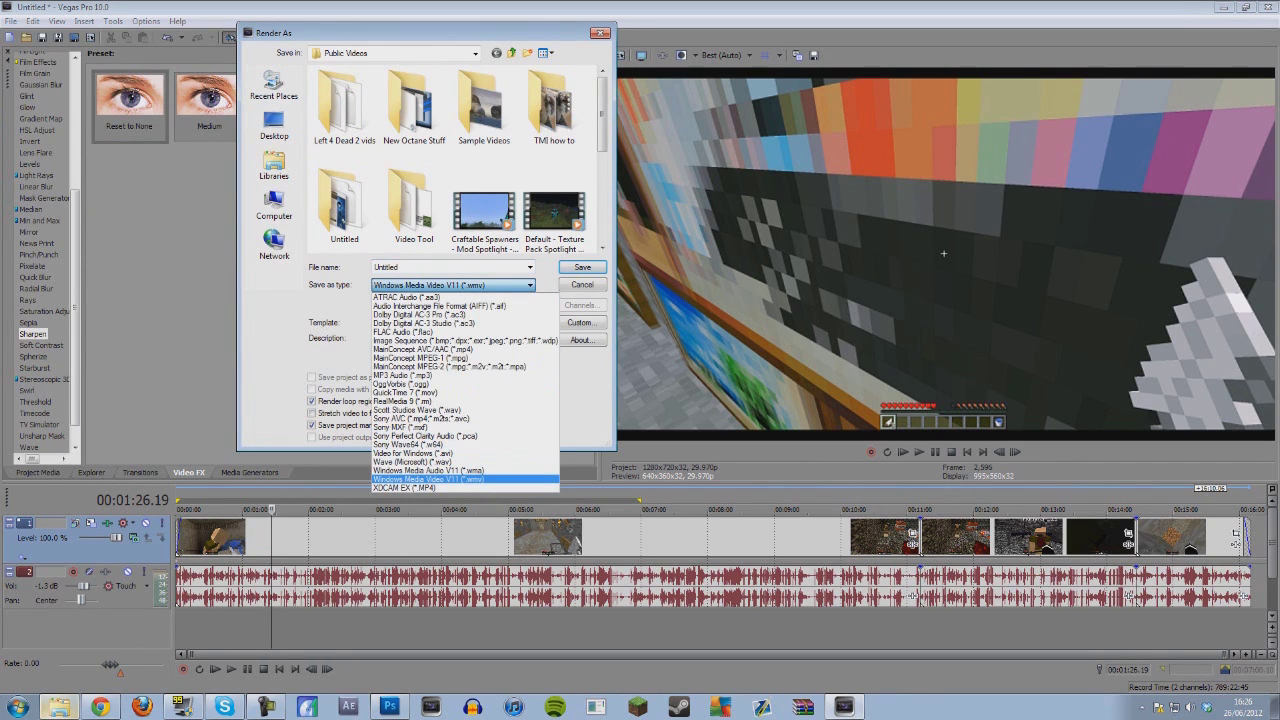
key(Up)
key(Up)
key(Down)
key(Down)
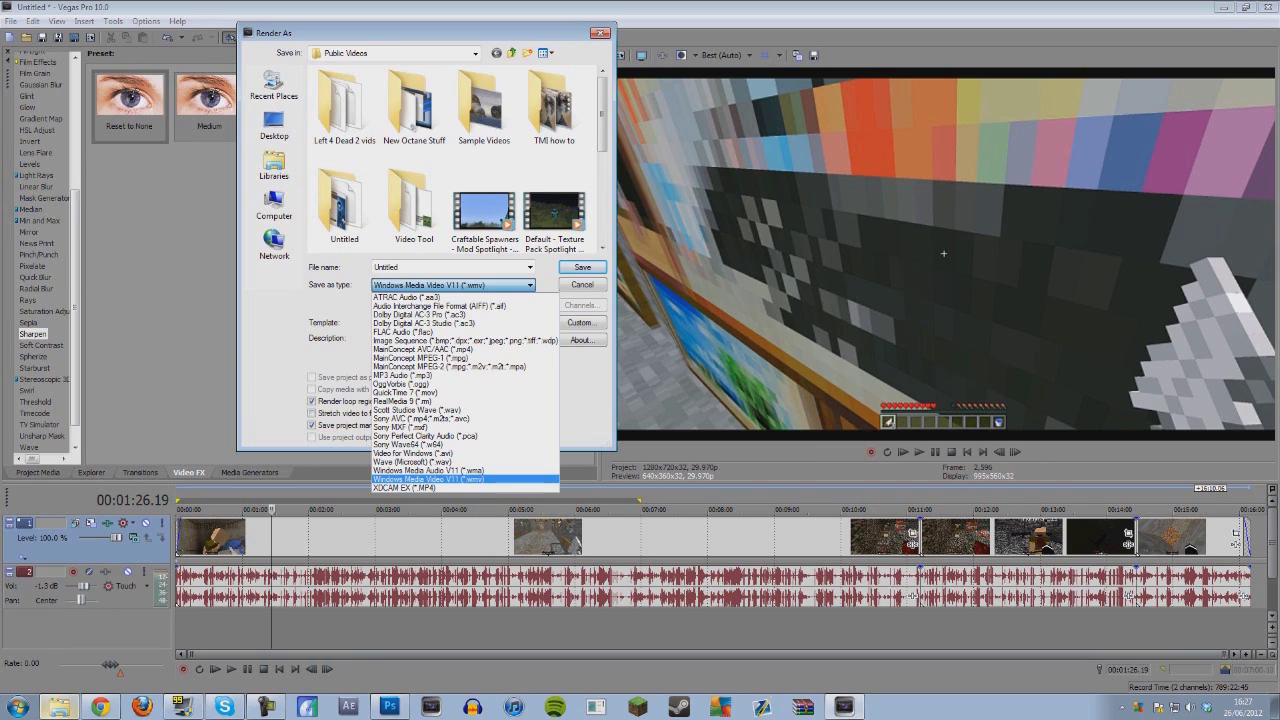
key(Up)
key(Up)
key(Up)
key(Up)
key(Up)
key(Up)
key(Up)
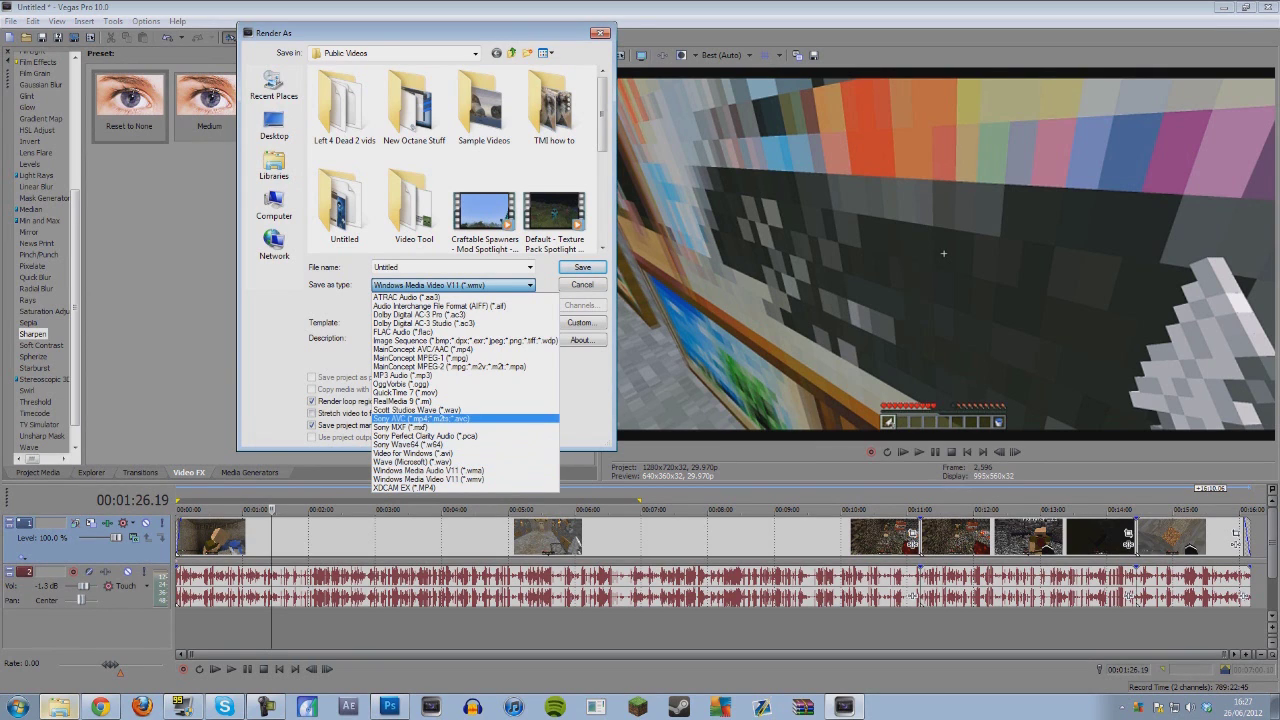
key(Up)
key(Up)
key(Up)
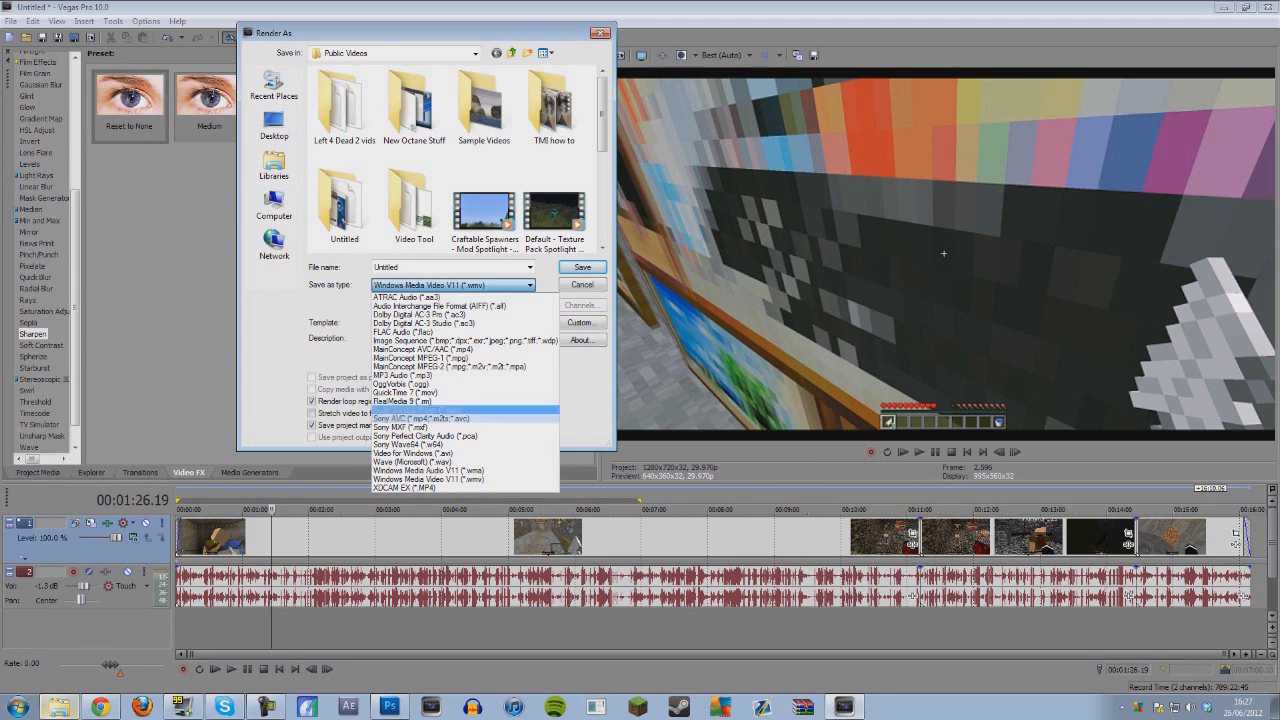
key(Up)
key(Up)
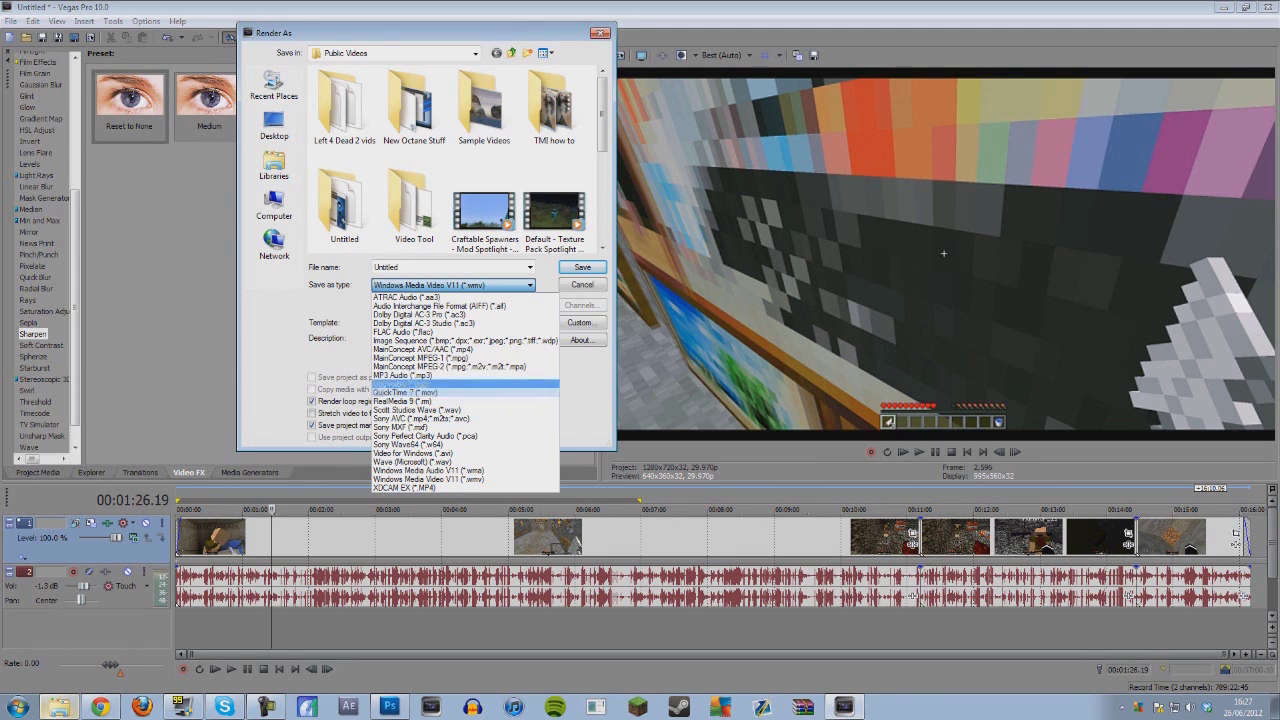
key(Down)
key(Down)
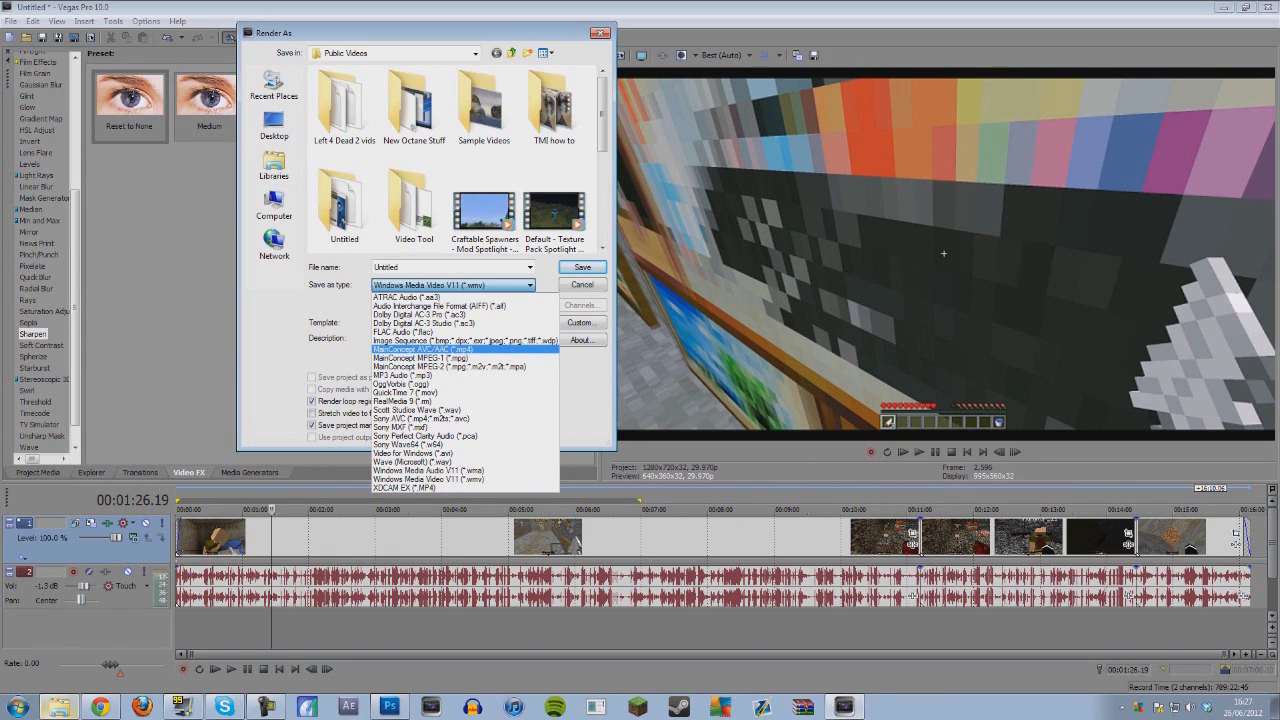
click(423, 349)
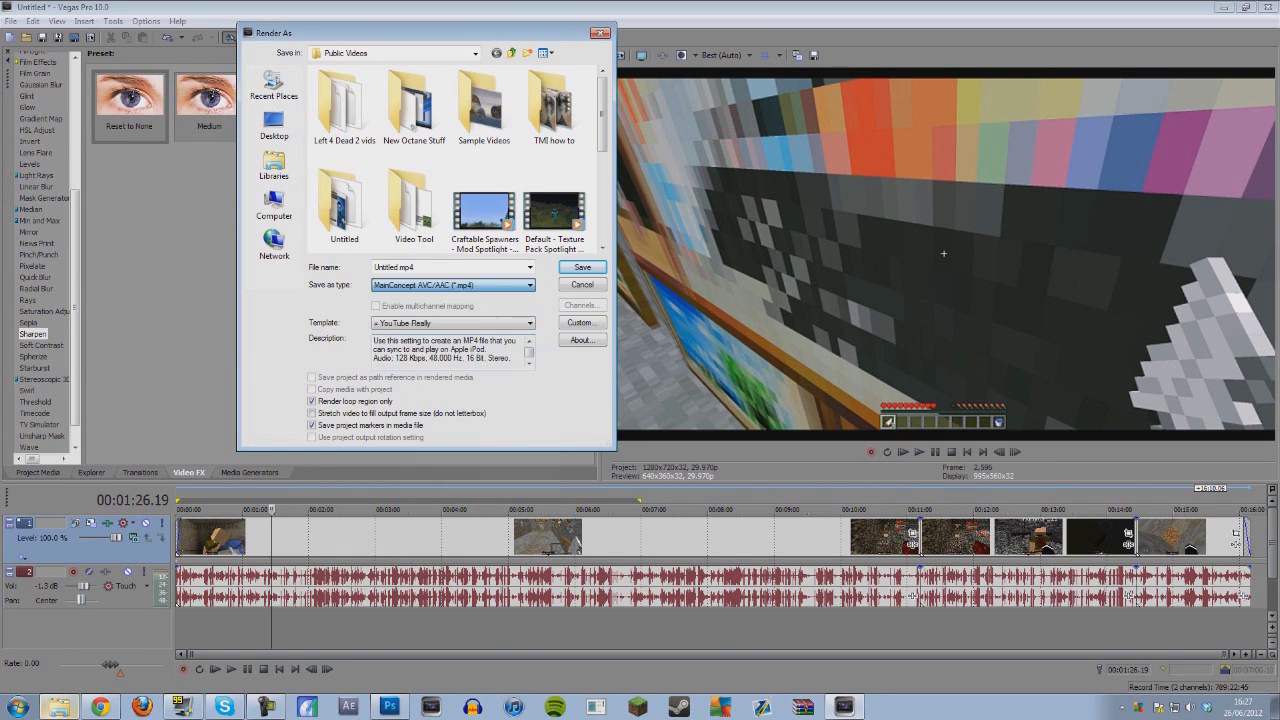
Choose the YouTube render template and open its custom settings
click(453, 323)
click(453, 323)
click(453, 323)
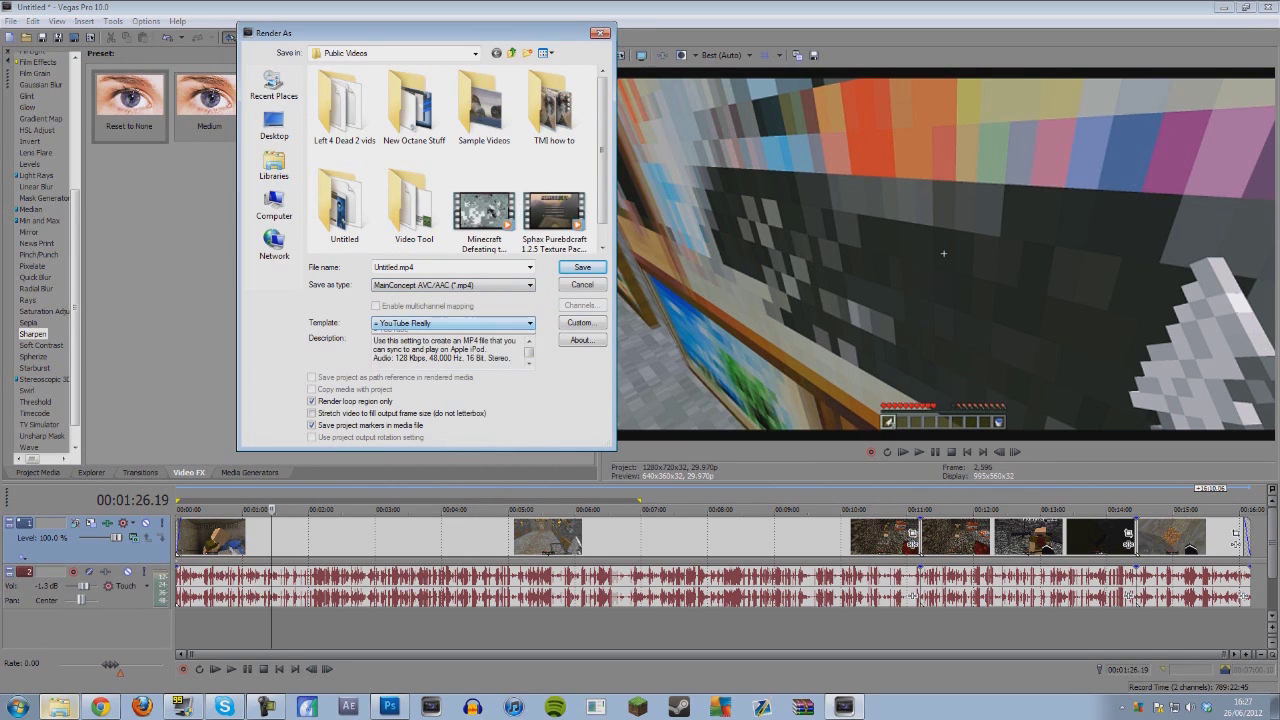
click(430, 371)
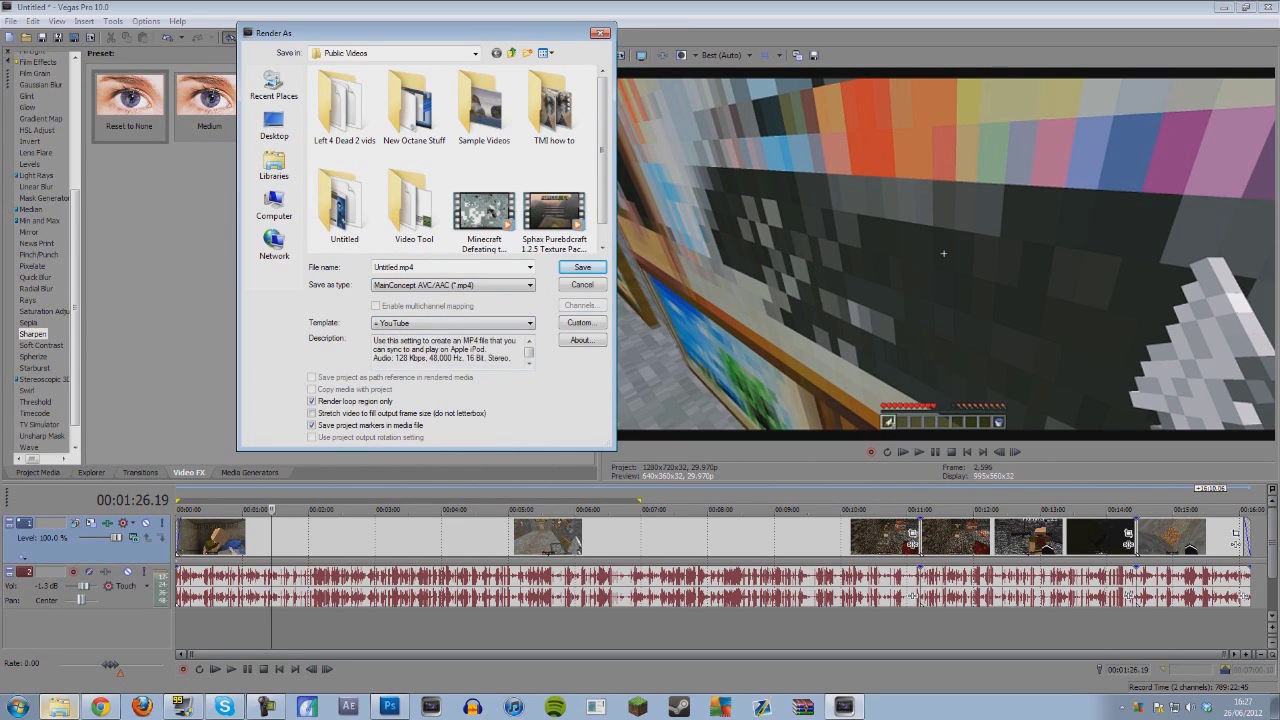
key(Tab)
key(Return)
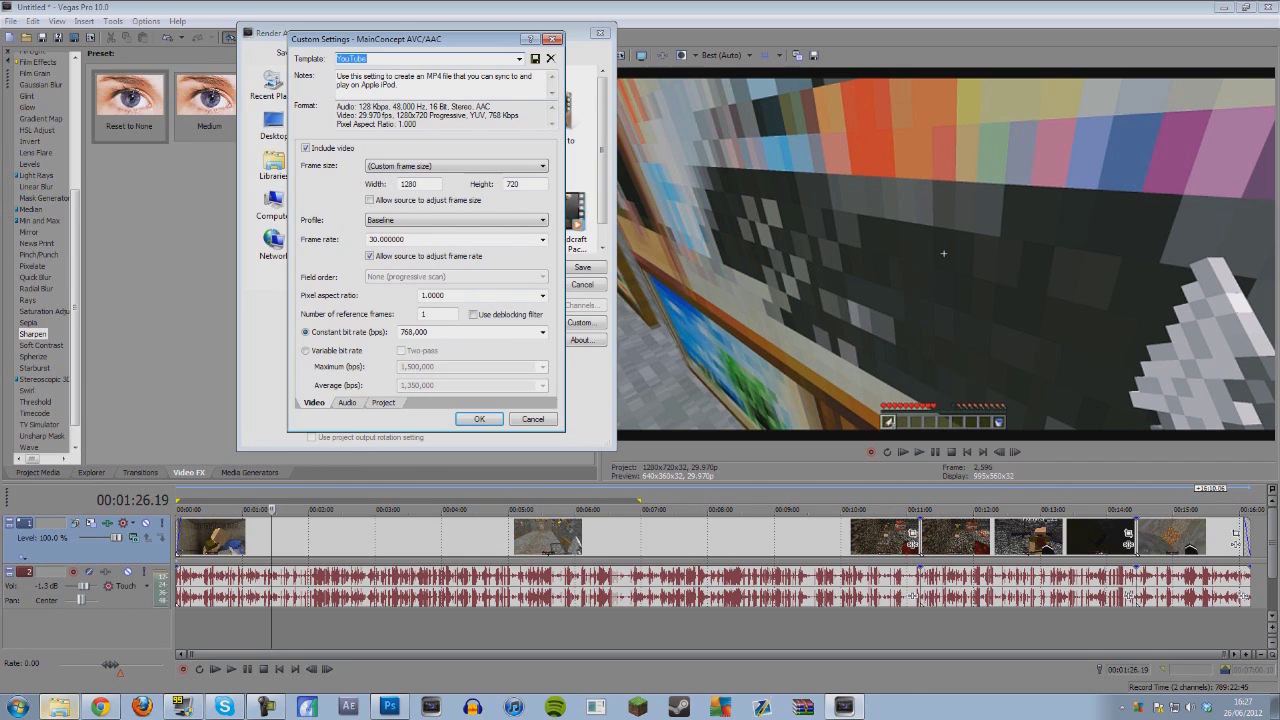
Enter YouTube as the template name and check the video frame size settings
text(yo)
text(ouTube)
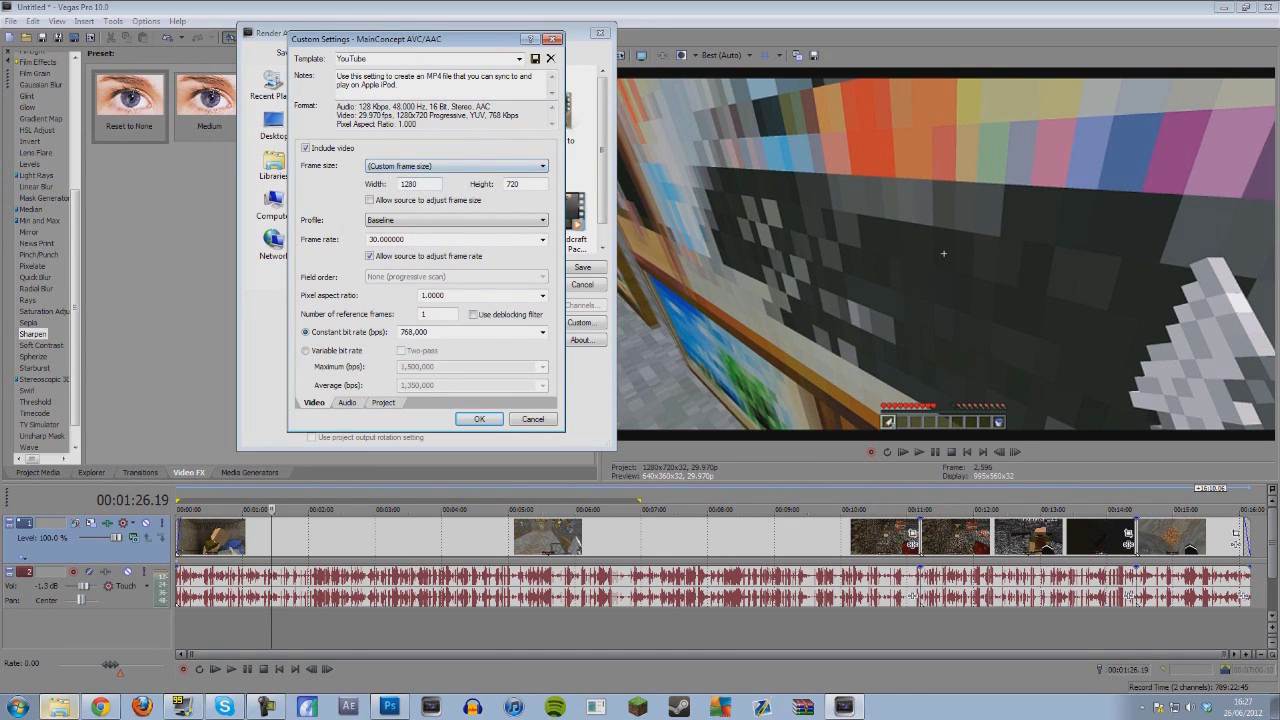
click(480, 166)
click(480, 166)
key(Tab)
key(Tab)
Examine the sample rate and bit rate options in the template's audio settings
click(347, 403)
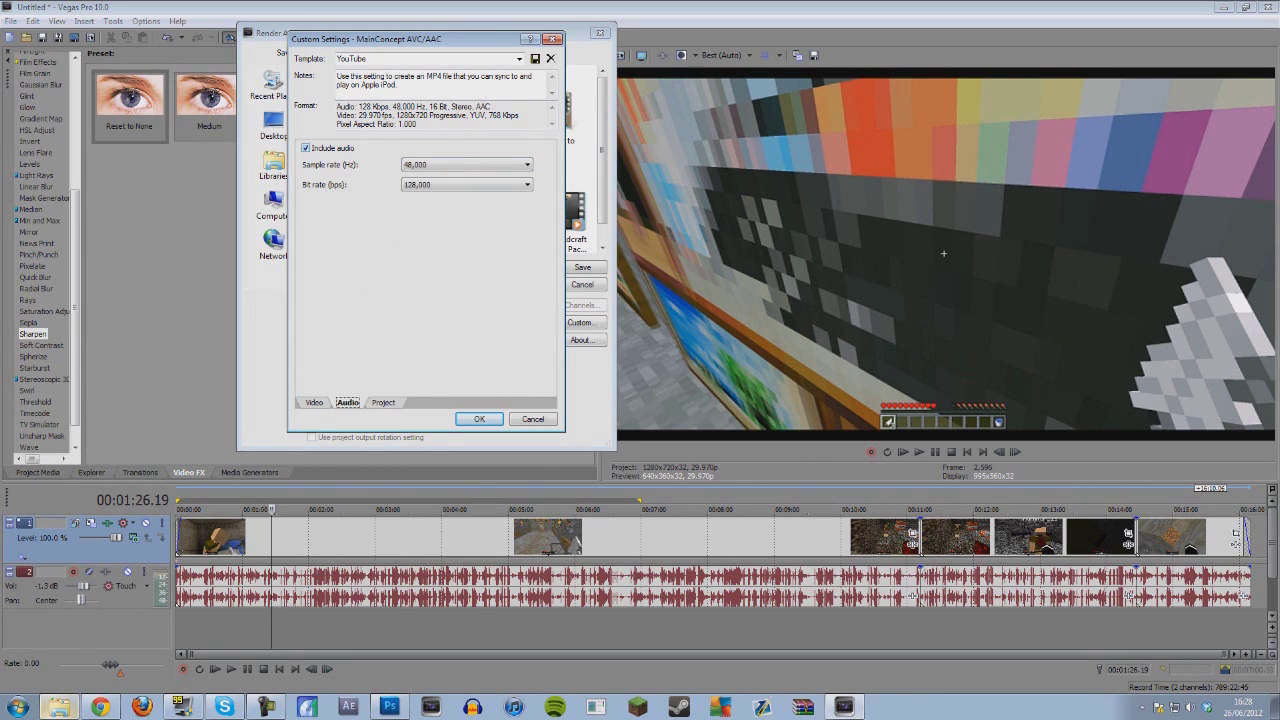
click(490, 165)
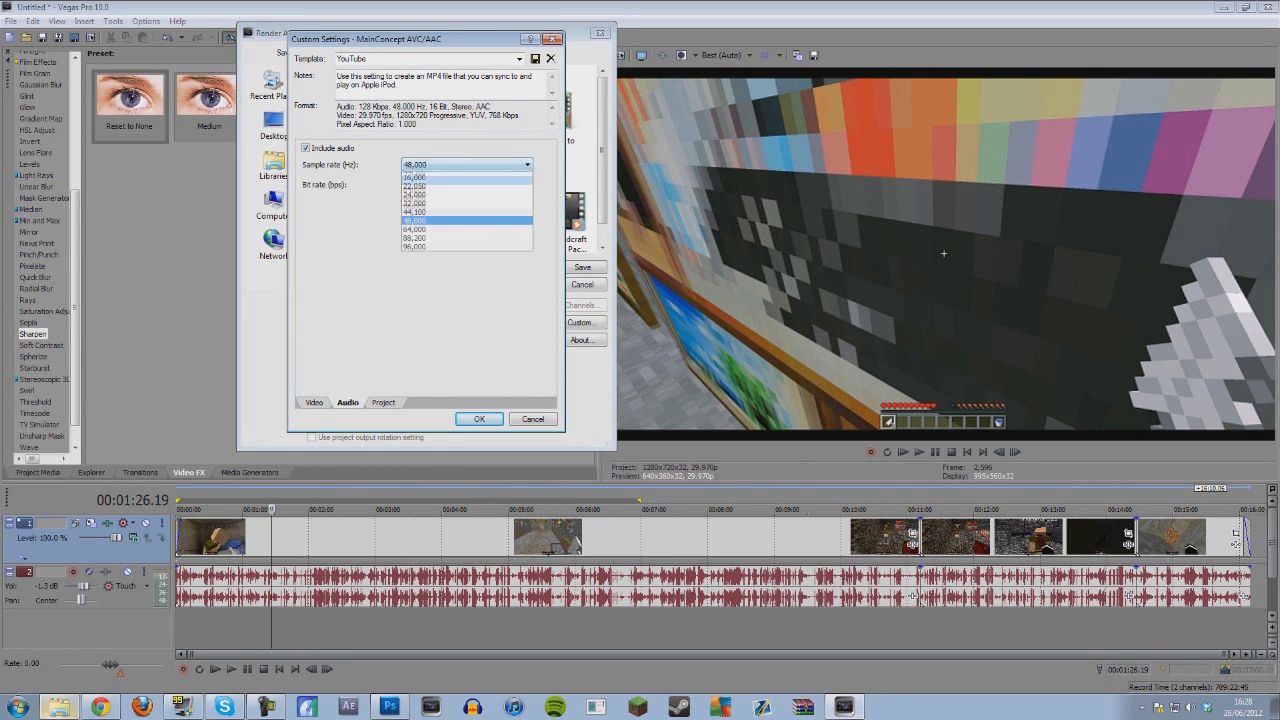
click(490, 165)
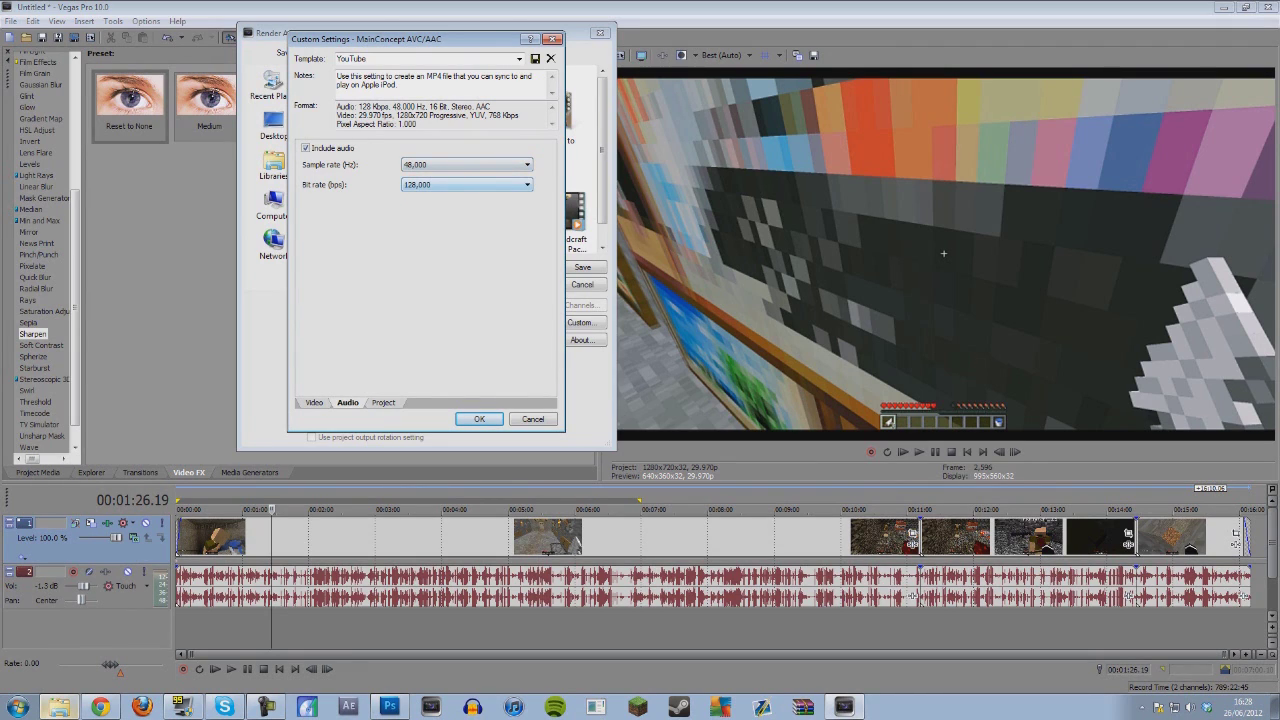
key(alt+Down)
key(Escape)
Set the template's video rendering quality to Best in the project settings and accept the custom settings
key(ctrl+Tab)
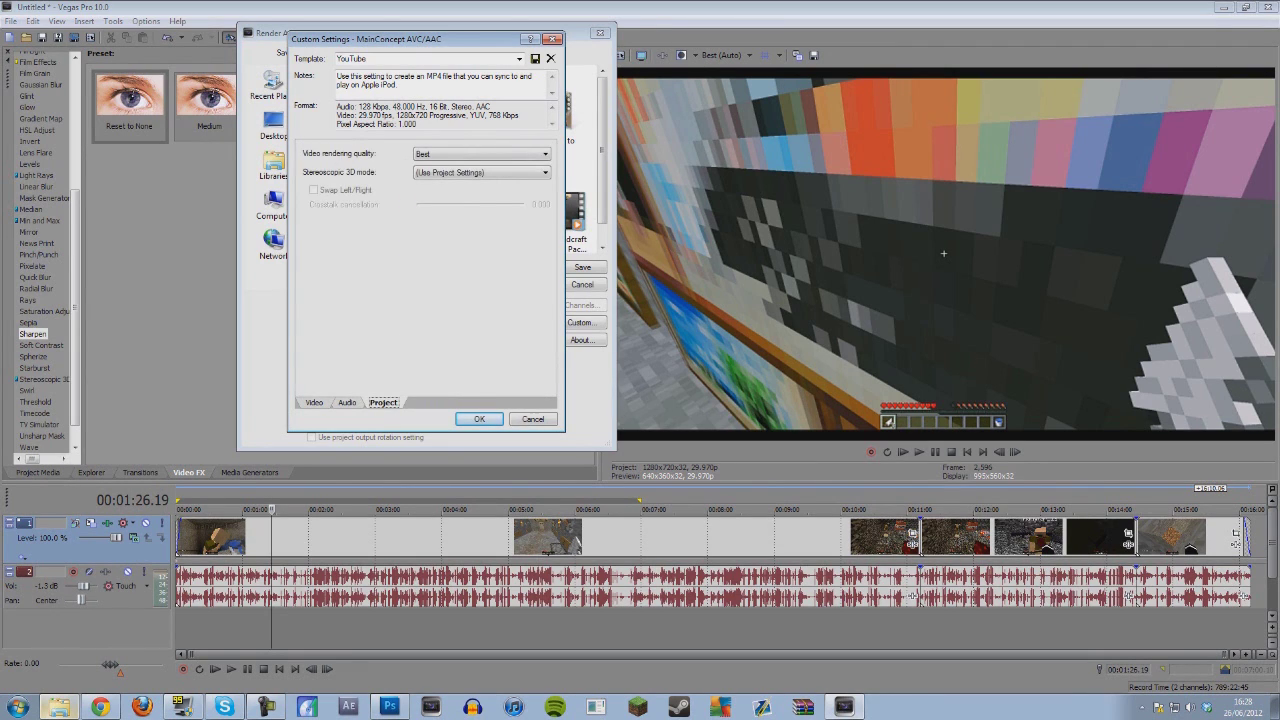
key(alt+Down)
key(Up)
key(Up)
key(Up)
key(Up)
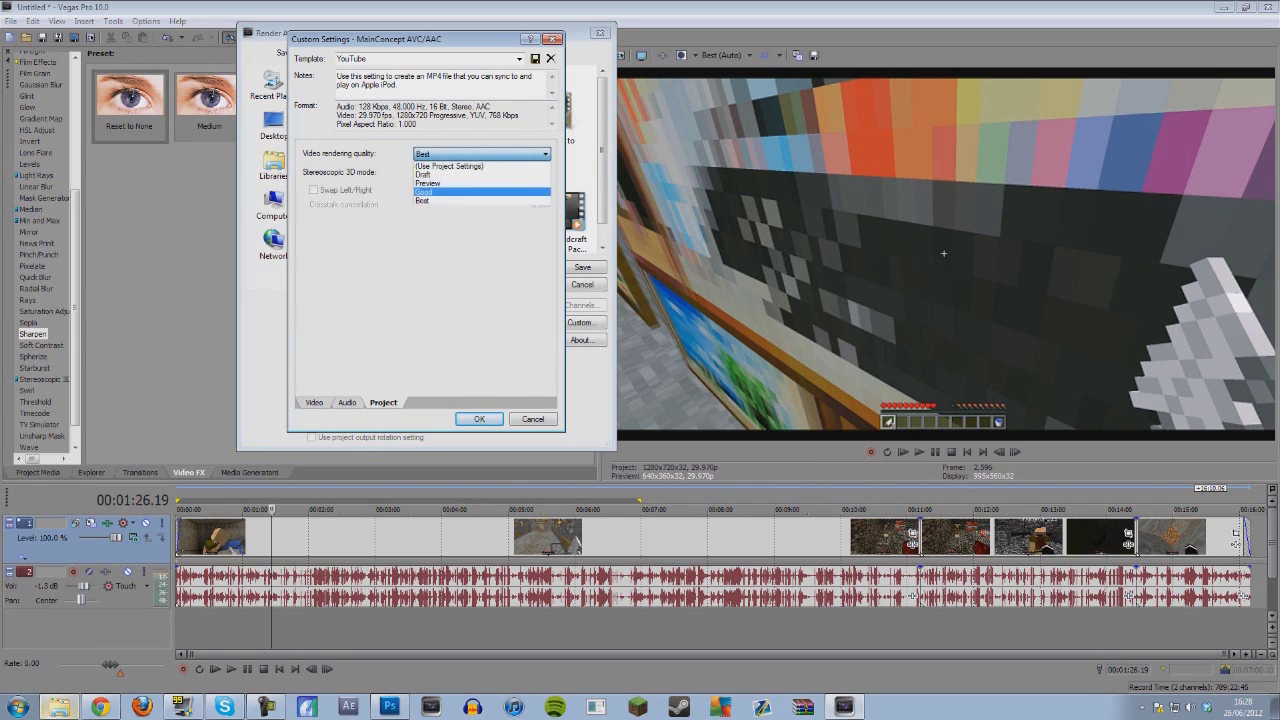
key(Down)
key(Down)
key(Down)
click(450, 201)
click(482, 154)
click(450, 192)
click(482, 154)
key(Down)
key(Up)
key(Down)
key(Up)
key(Up)
key(Up)
key(Down)
key(Down)
key(Down)
key(Return)
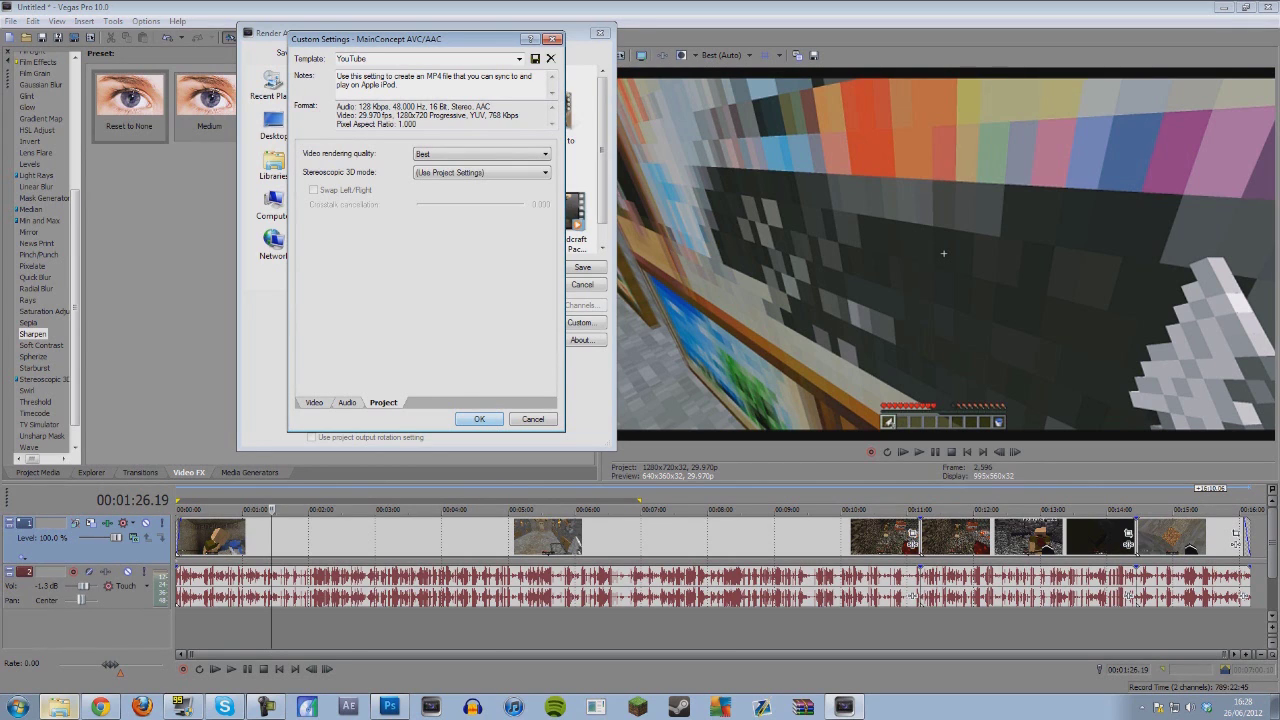
key(Return)
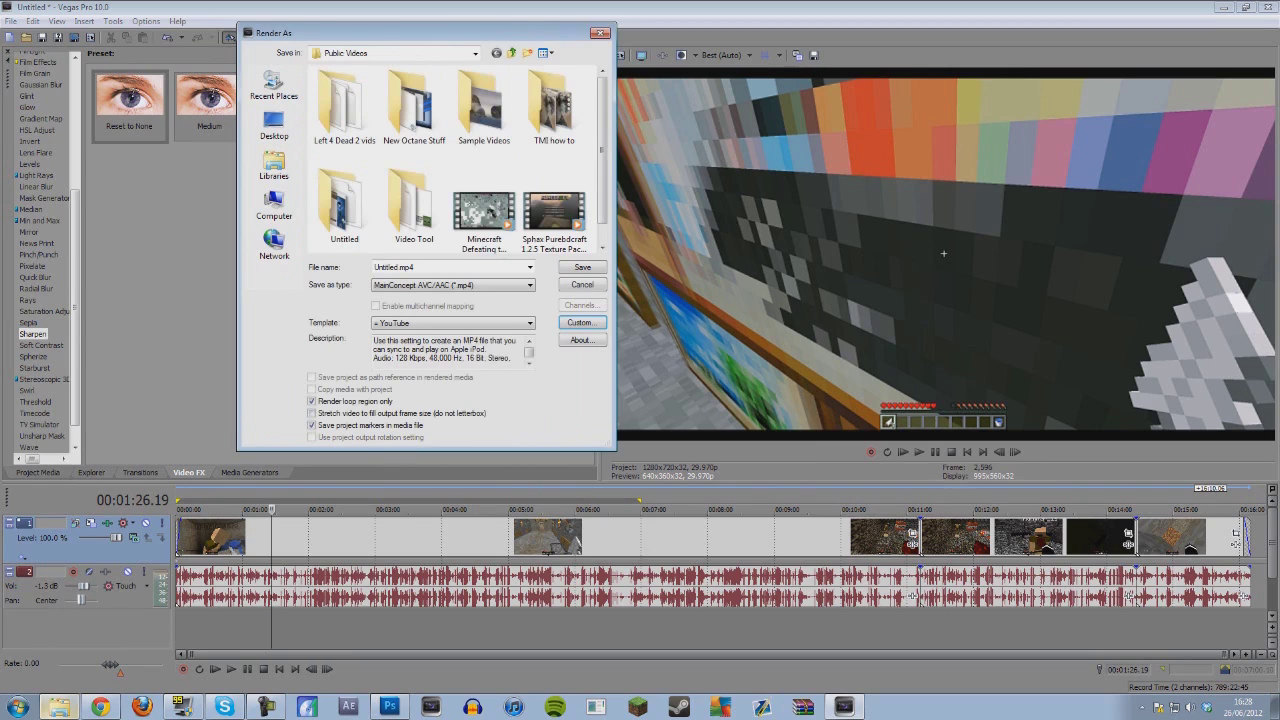